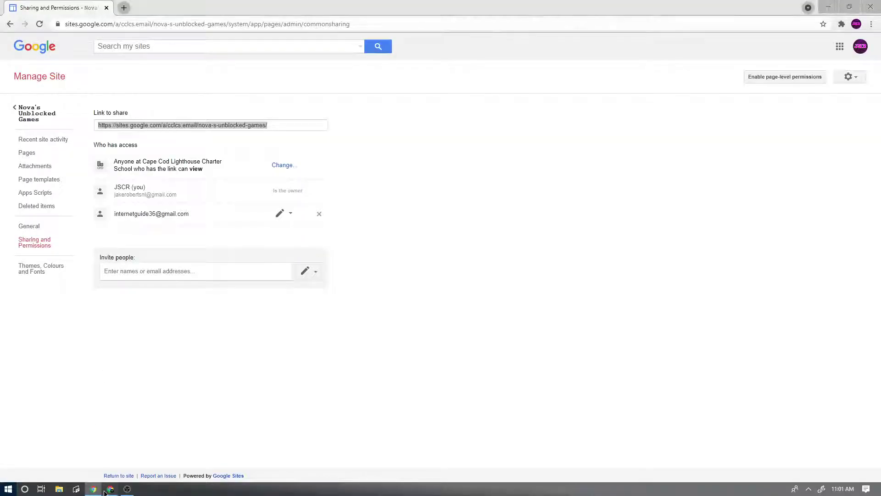
# Step: Bring up the Nova's Unblocked Games home page in Chrome and highlight its Ruffle explanation lines
pyautogui.click(109, 489)
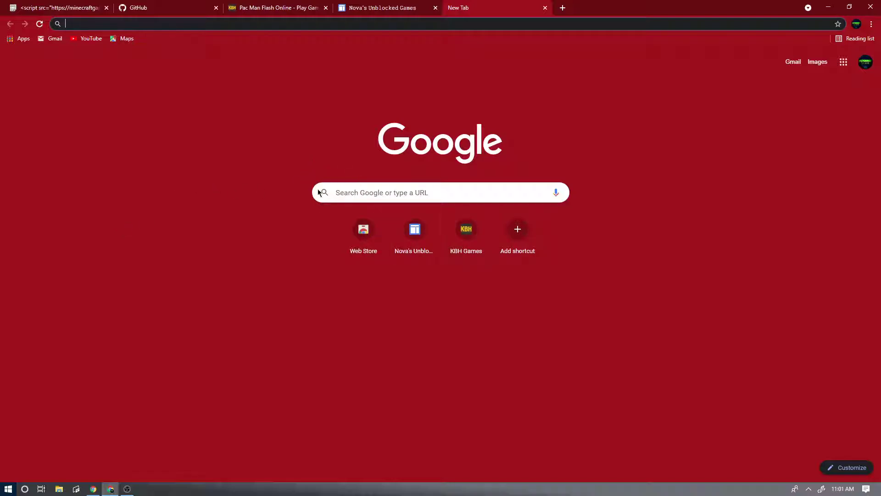
pyautogui.click(418, 3)
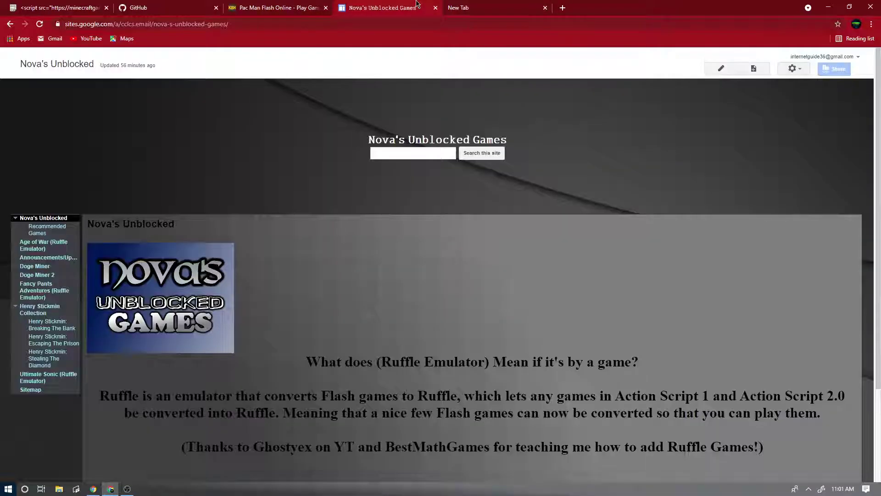
pyautogui.scroll(-3, 120, 238)
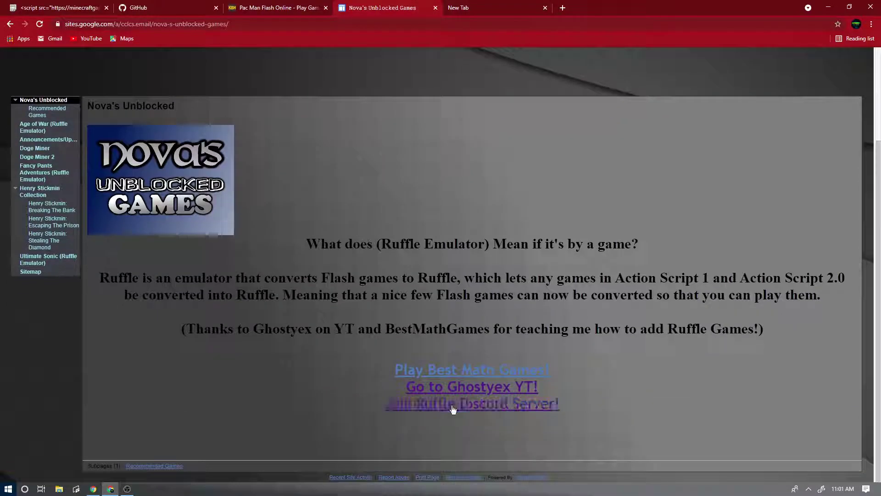
pyautogui.moveTo(763, 329); pyautogui.dragTo(114, 279)
pyautogui.click(315, 245)
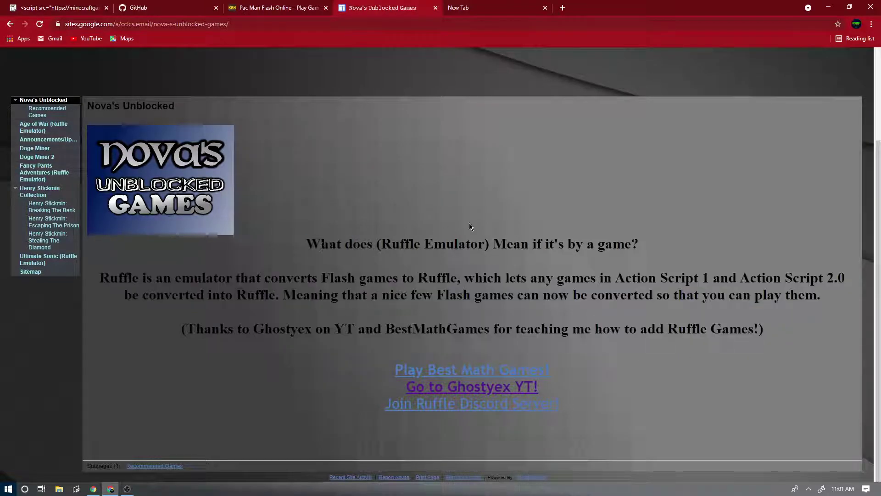
pyautogui.moveTo(469, 226); pyautogui.dragTo(782, 293)
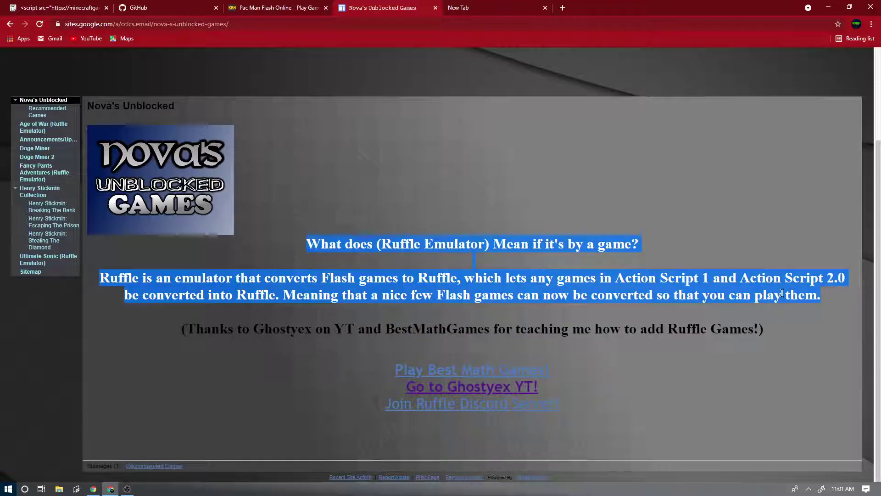
pyautogui.click(795, 333)
pyautogui.scroll(3, 785, 327)
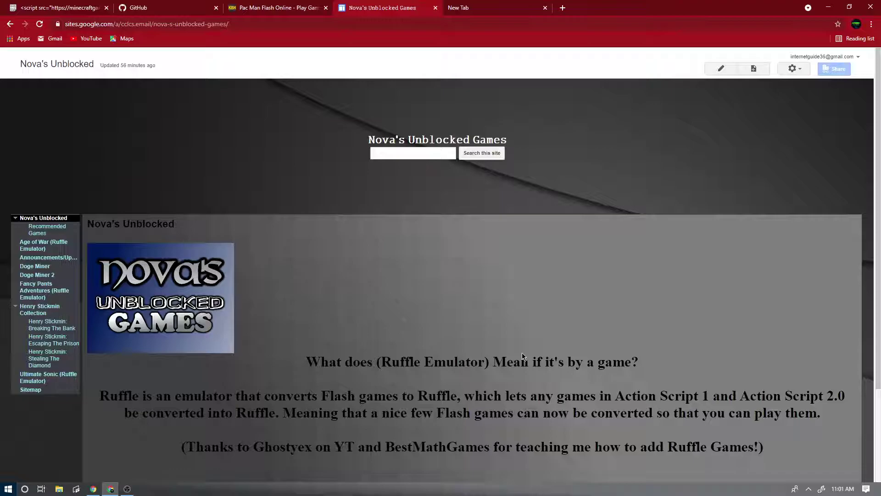
# Step: Select parts of the heading and Ruffle paragraph, including version 2.0 and the Flash-conversion sentence
pyautogui.moveTo(314, 367); pyautogui.dragTo(403, 363)
pyautogui.scroll(-2, 395, 337)
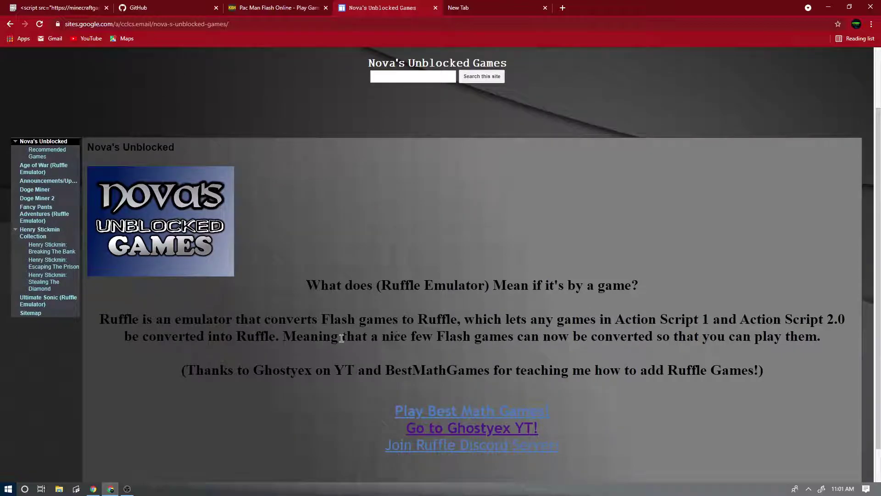
pyautogui.moveTo(241, 319); pyautogui.dragTo(459, 320)
pyautogui.moveTo(475, 319); pyautogui.dragTo(832, 319)
pyautogui.doubleClick(840, 319)
pyautogui.click(841, 319)
pyautogui.doubleClick(842, 319)
pyautogui.moveTo(583, 319); pyautogui.dragTo(557, 320)
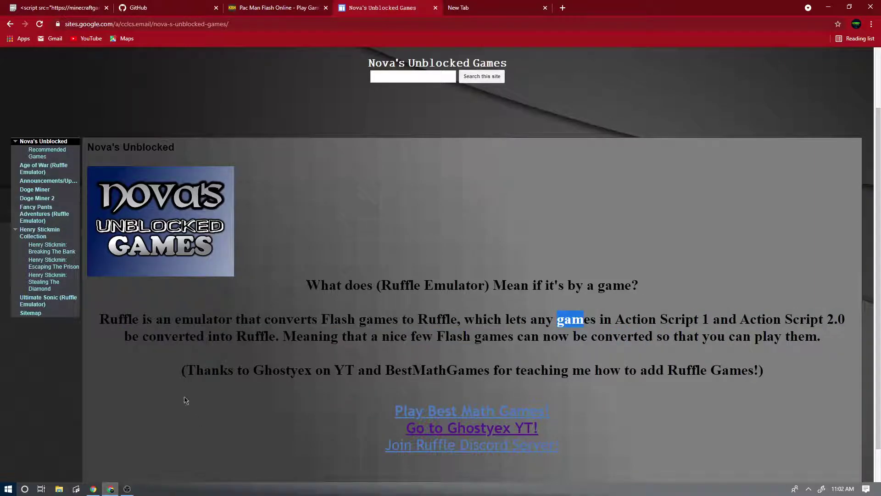
pyautogui.moveTo(219, 351); pyautogui.dragTo(231, 335)
pyautogui.click(243, 335)
pyautogui.click(364, 328)
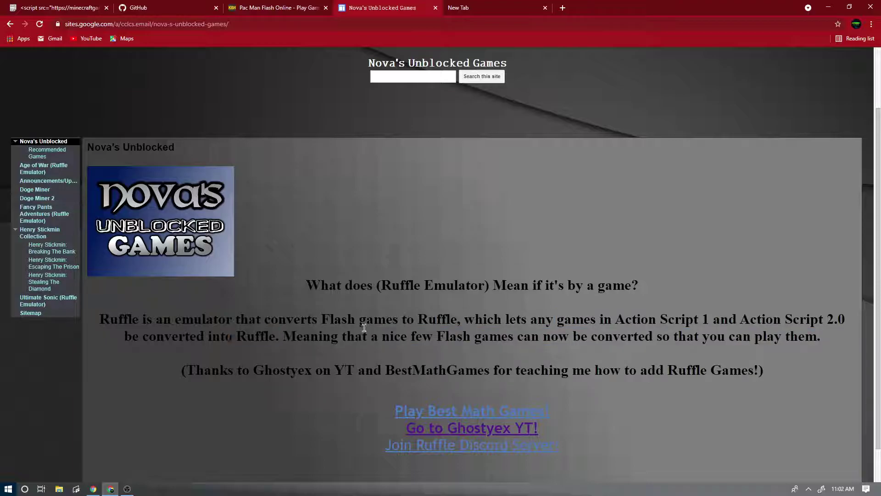
pyautogui.moveTo(296, 338); pyautogui.dragTo(762, 337)
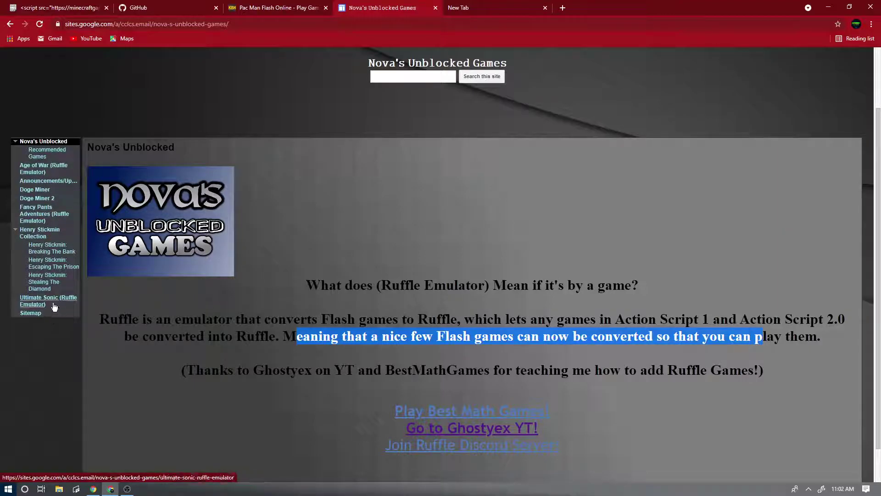
pyautogui.scroll(-1, 251, 383)
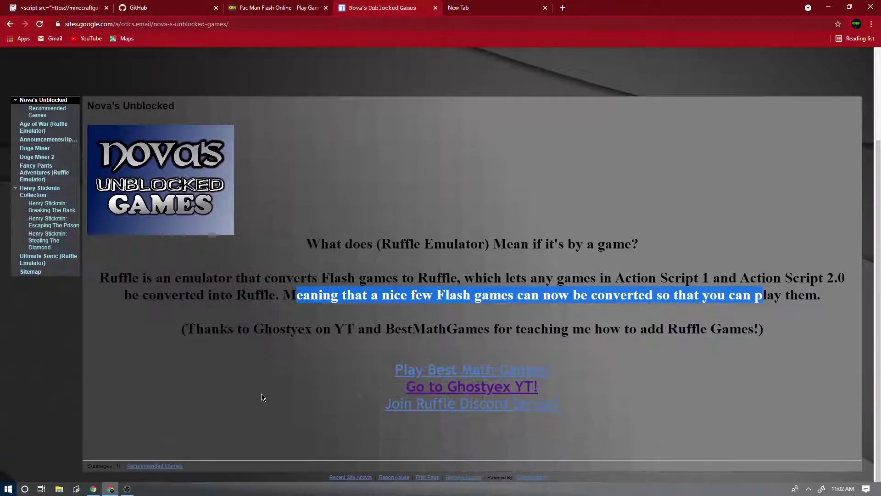
pyautogui.scroll(3, 262, 397)
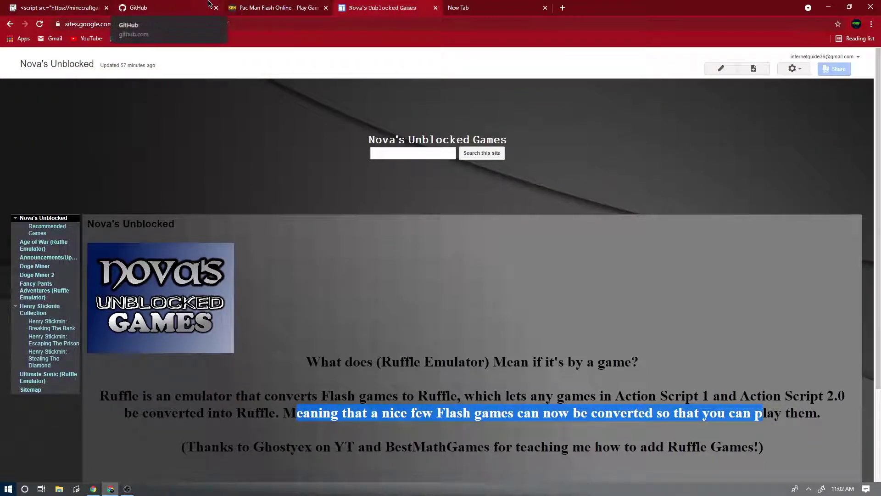
# Step: Go to onlinenotepad.org in the new tab and start a blank note
pyautogui.click(502, 8)
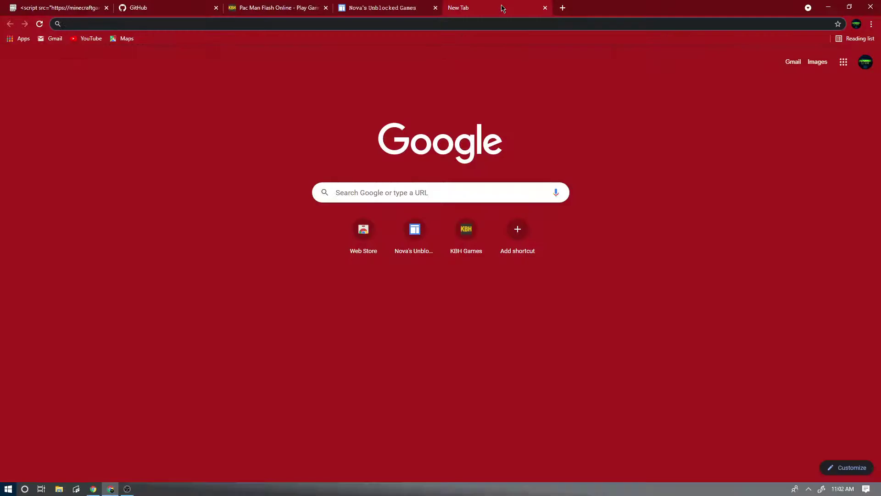
pyautogui.write('onlinenp')
pyautogui.press('BackSpace')
pyautogui.write('otepad.org')
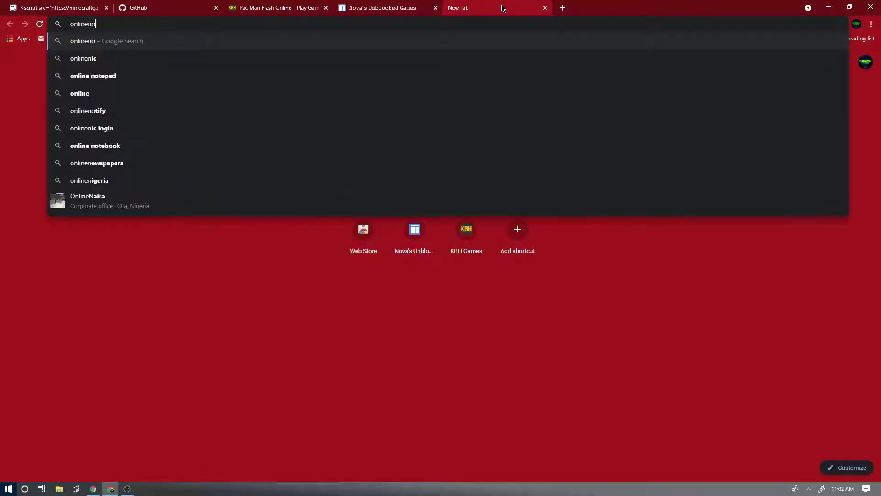
pyautogui.press('Return')
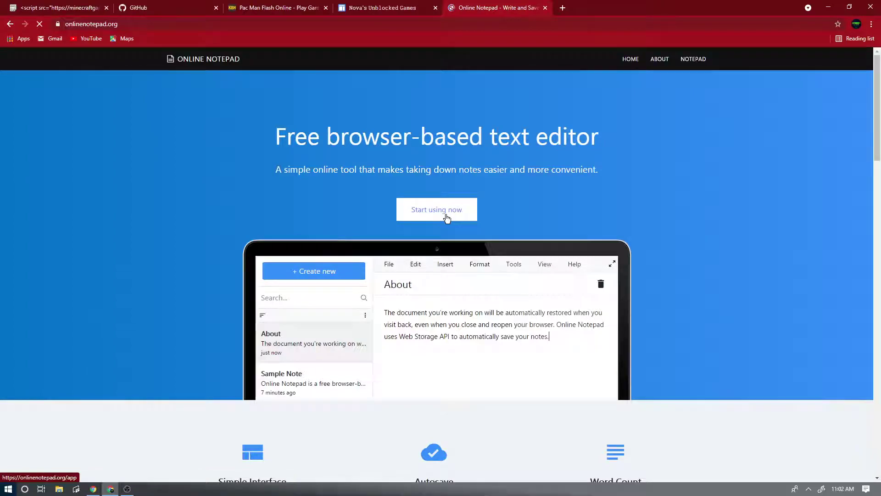
pyautogui.click(447, 219)
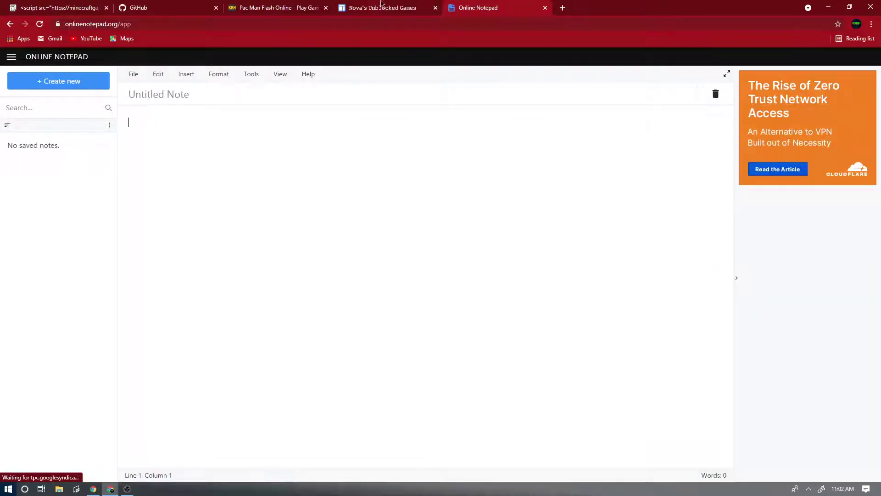
# Step: Paste Pastebin's RAW embed code into the note and title it 'Pac-Man Flash FOR WEBSITE'
pyautogui.click(69, 8)
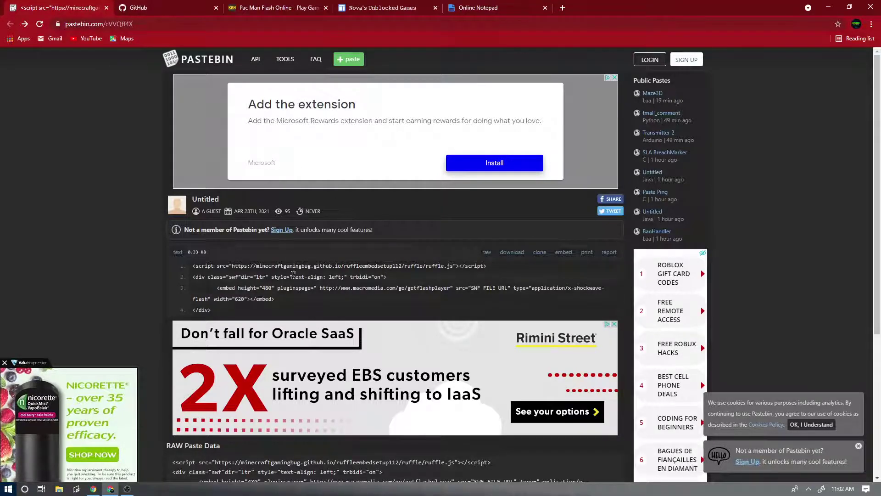
pyautogui.scroll(-3, 314, 374)
pyautogui.click(186, 346)
pyautogui.hotkey('ctrl', 'a')
pyautogui.hotkey('ctrl', 'c')
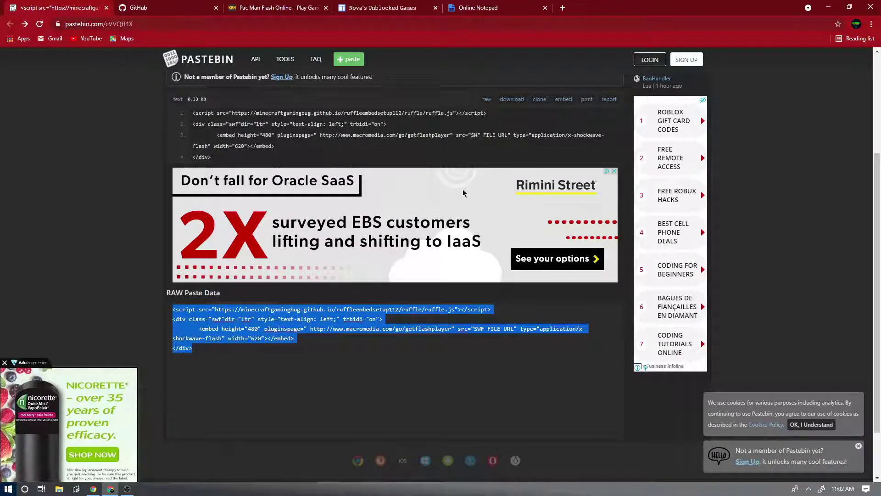
pyautogui.click(529, 4)
pyautogui.hotkey('ctrl', 'v')
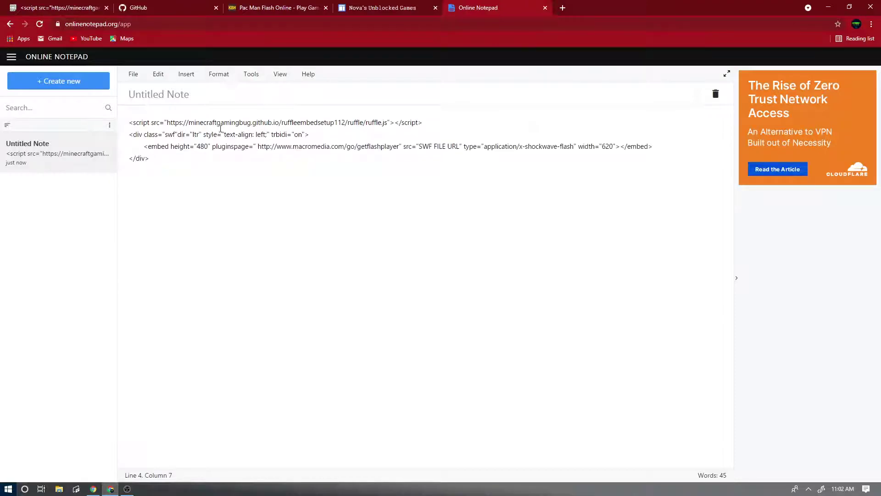
pyautogui.click(188, 101)
pyautogui.write('Pac-Man')
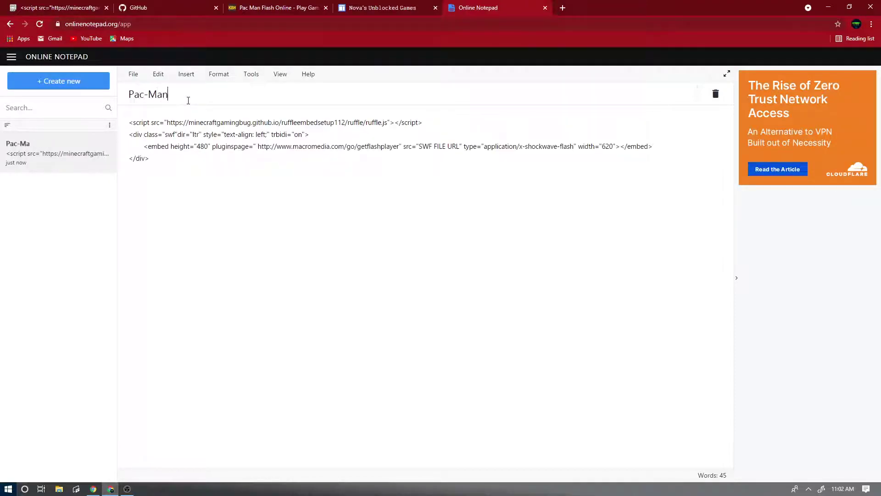
pyautogui.write(' Flash FOR WEBSITE')
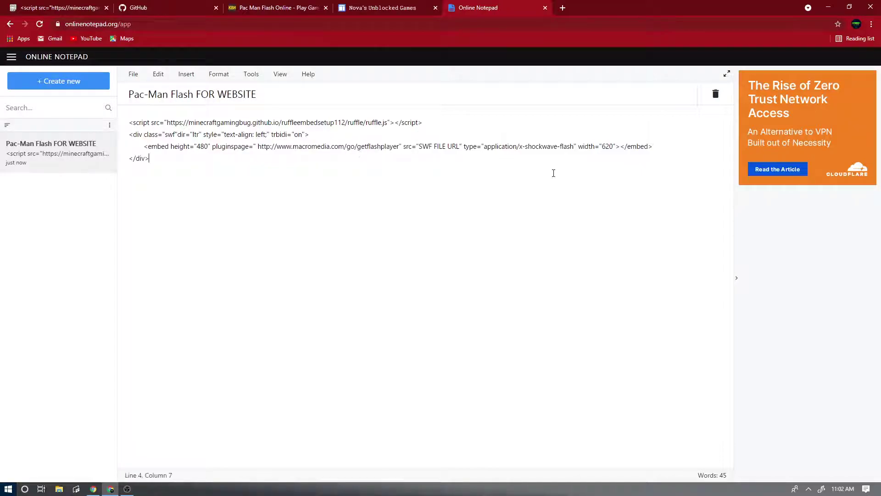
# Step: Create public repository 'Pac-Man-Flash-RUffle-Emulated' and go to its upload-existing-files page
pyautogui.click(166, 6)
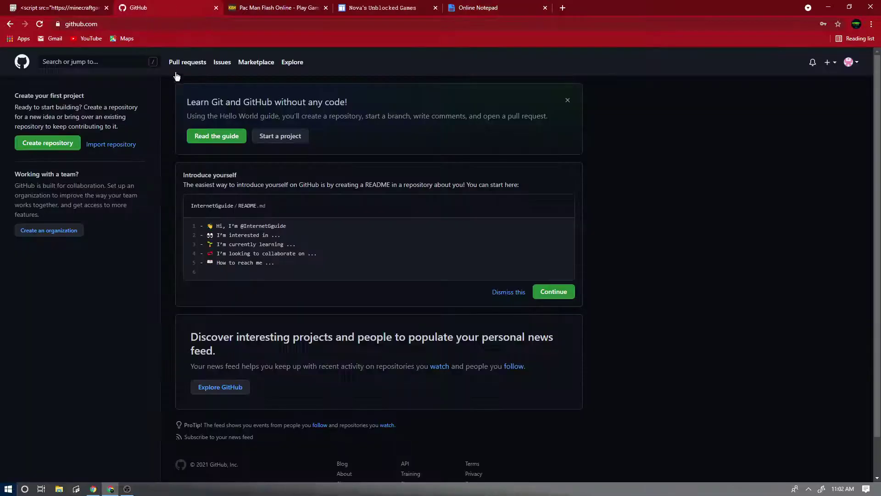
pyautogui.click(45, 144)
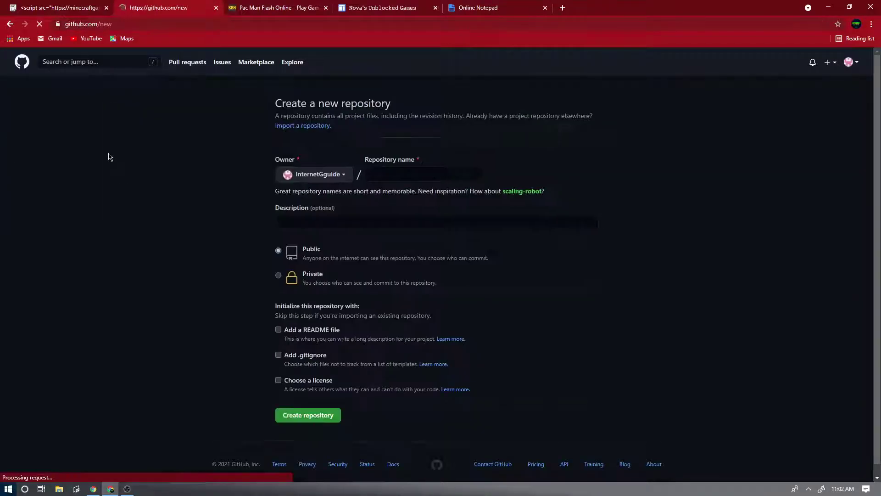
pyautogui.click(414, 177)
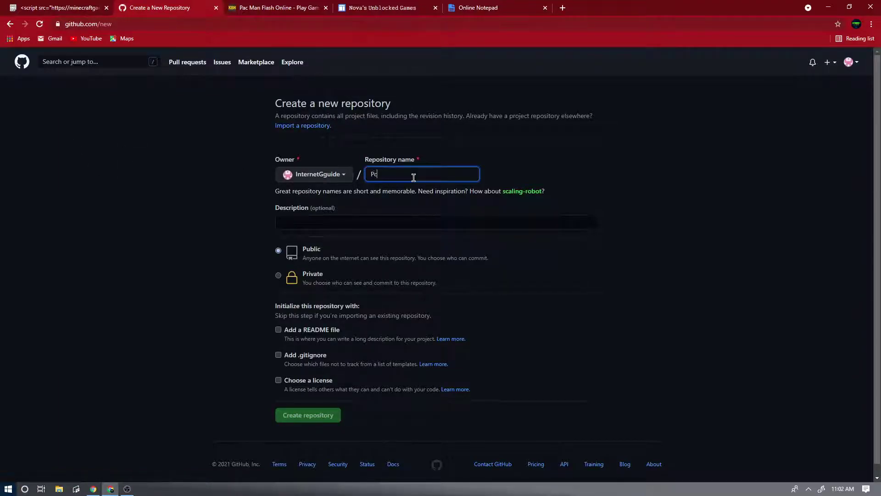
pyautogui.write('Pac-Man')
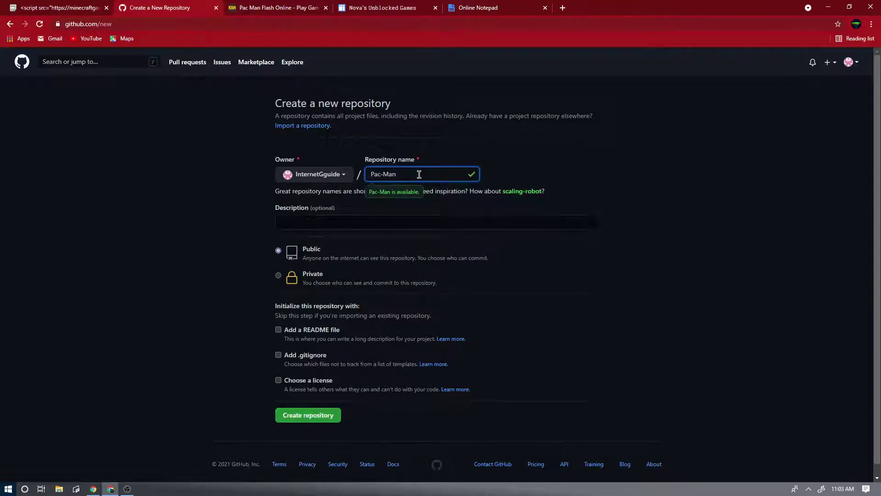
pyautogui.write(' Flahs R')
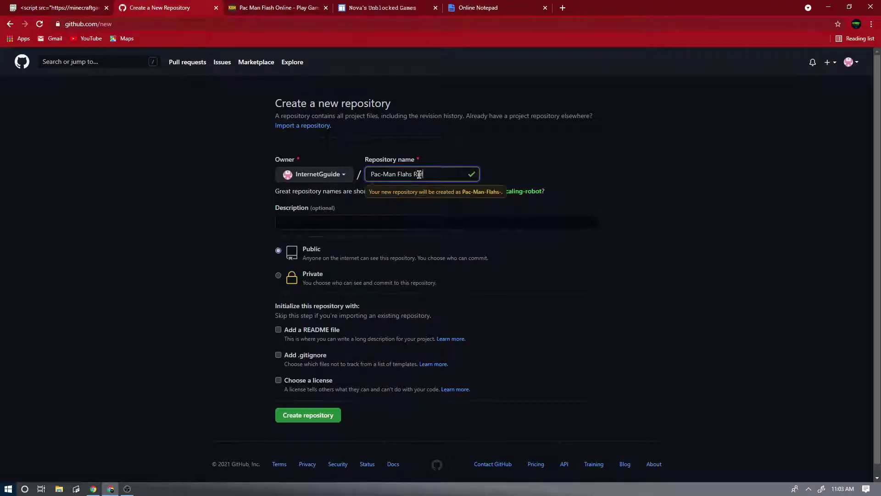
pyautogui.press('BackSpace')
pyautogui.press('BackSpace')
pyautogui.press('BackSpace')
pyautogui.press('BackSpace')
pyautogui.press('BackSpace')
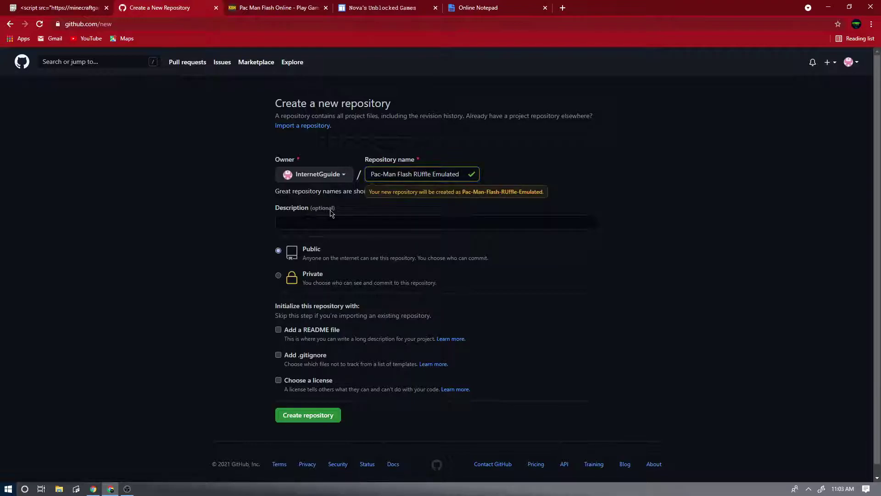
pyautogui.click(313, 419)
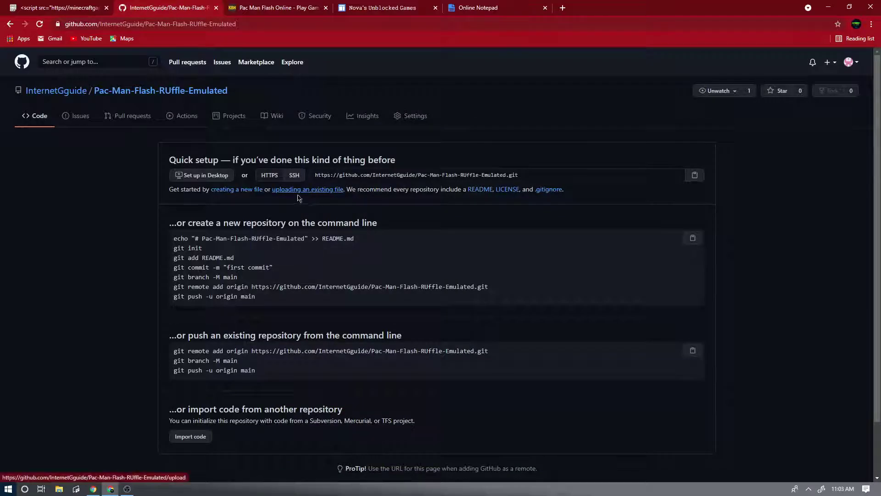
pyautogui.click(298, 197)
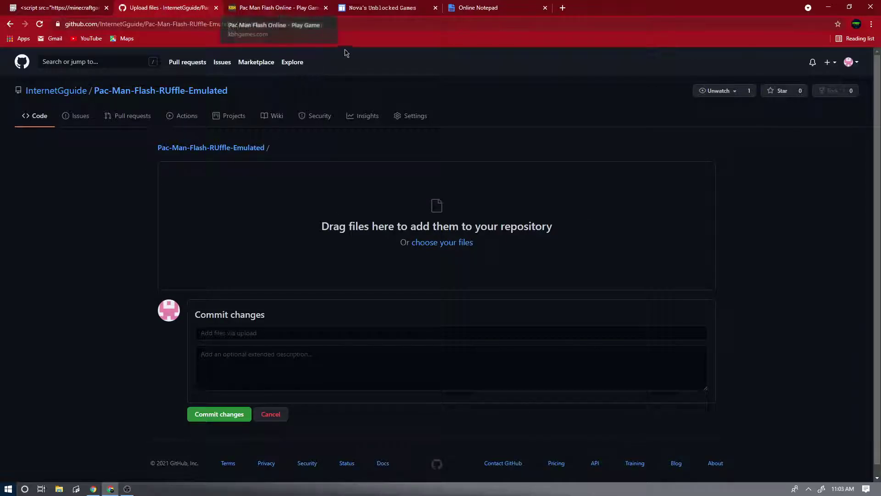
# Step: Switch to the Pac Man Flash page, select its address, and search the site for 'Flash Games'
pyautogui.click(281, 8)
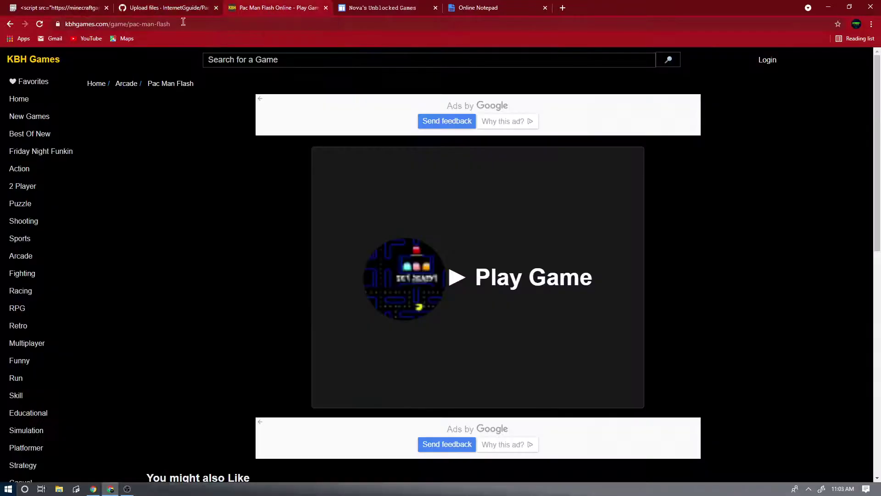
pyautogui.moveTo(65, 24); pyautogui.dragTo(223, 22)
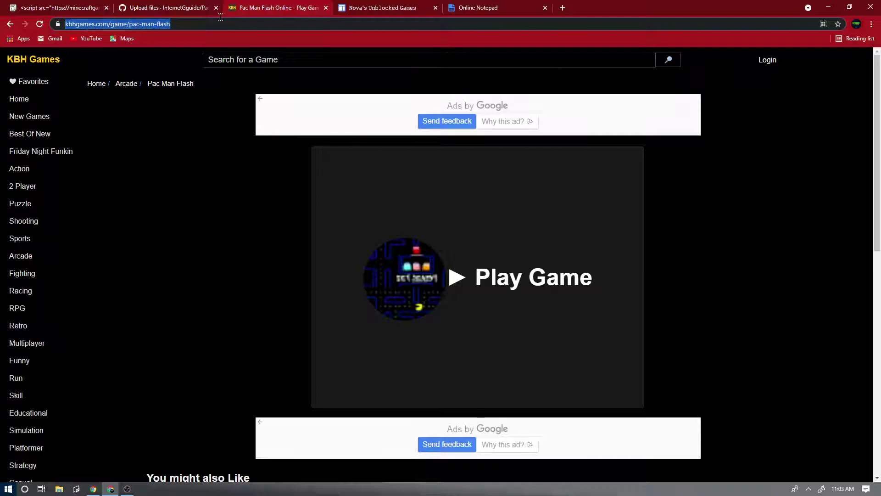
pyautogui.click(223, 22)
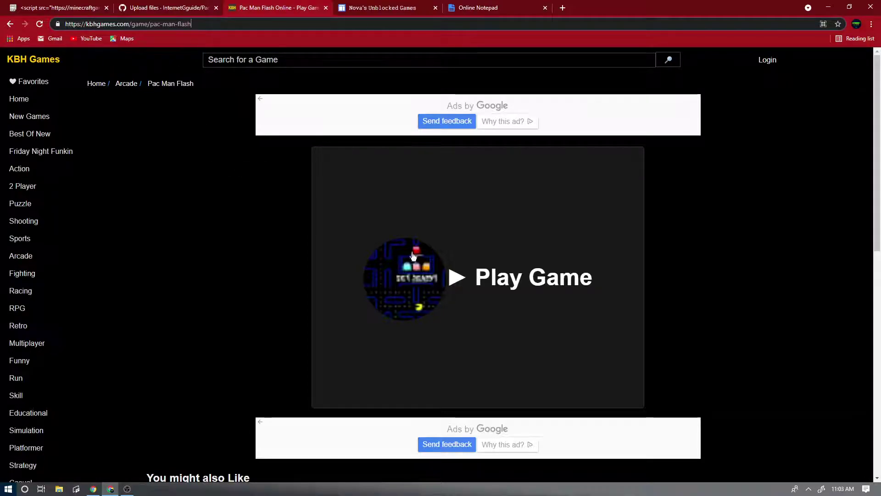
pyautogui.click(744, 220)
pyautogui.click(387, 61)
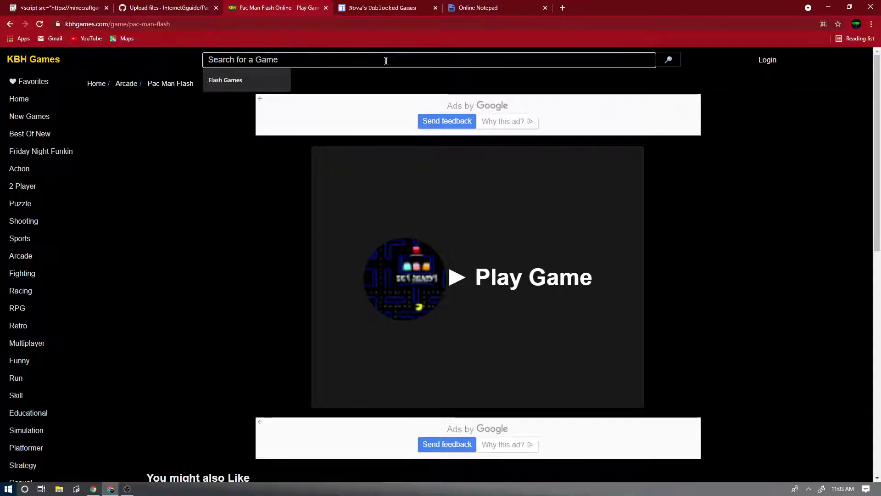
pyautogui.write('Flash g')
pyautogui.press('BackSpace')
pyautogui.write('Games')
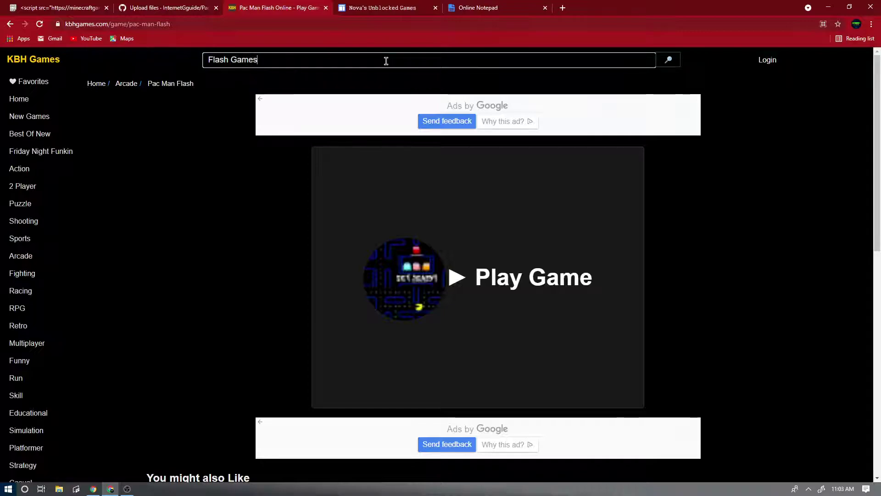
pyautogui.press('Return')
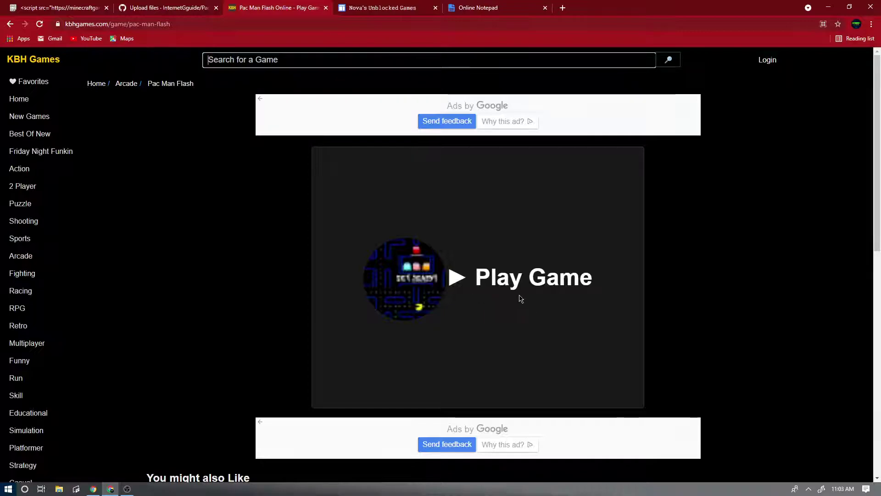
# Step: Type 'Flasg' into the game search, then delete it to leave the box empty
pyautogui.click(258, 65)
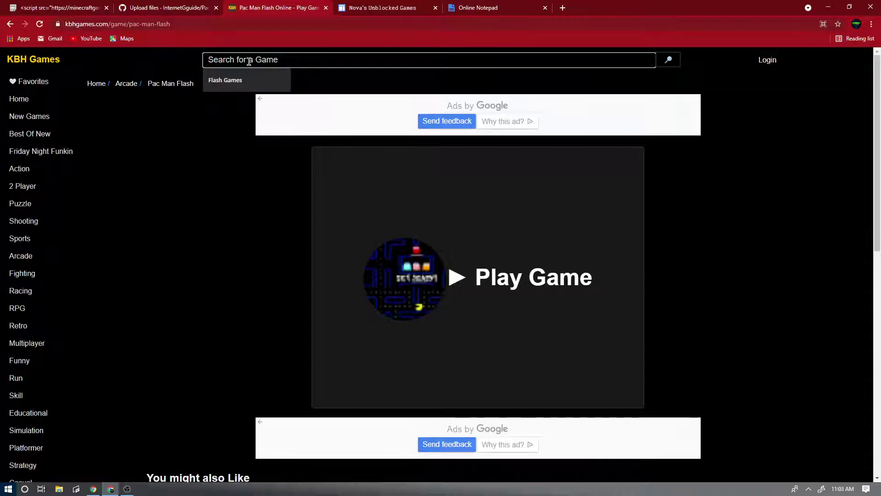
pyautogui.write('Flah')
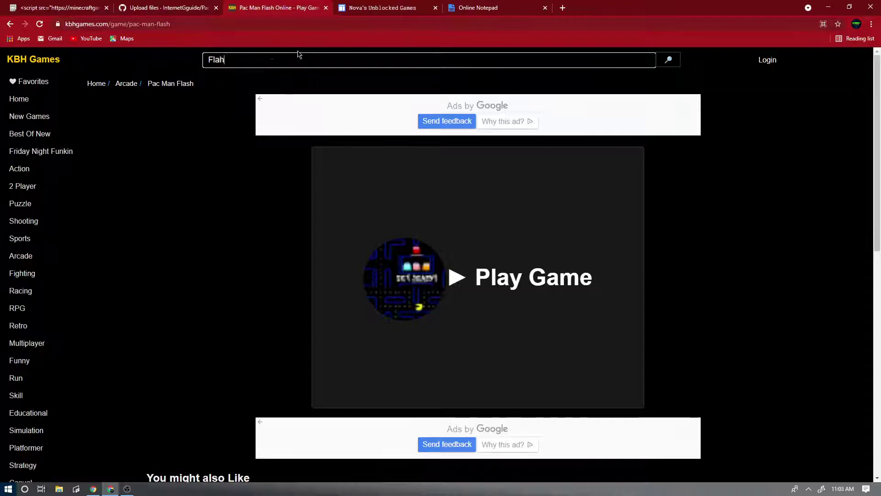
pyautogui.press('BackSpace')
pyautogui.write('sg')
pyautogui.hotkey('ctrl', 'a')
pyautogui.press('BackSpace')
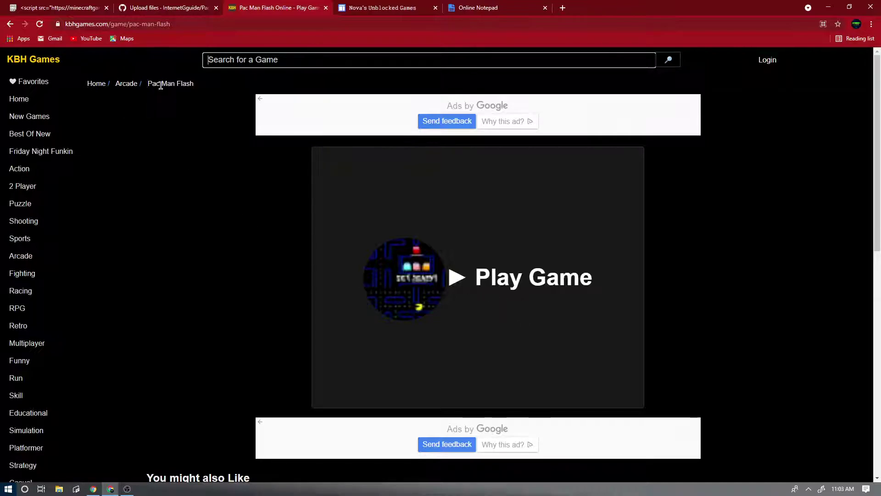
pyautogui.moveTo(146, 84); pyautogui.dragTo(198, 87)
pyautogui.click(201, 89)
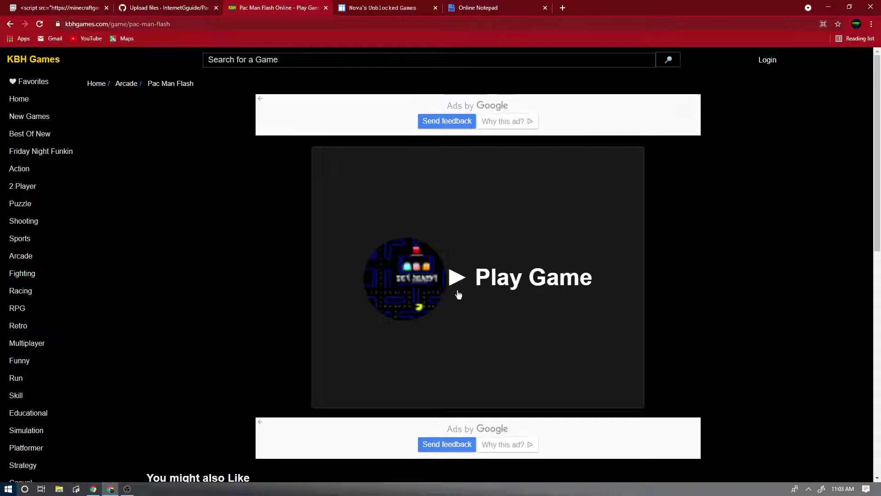
# Step: Open Chrome DevTools on the Pac Man Flash page via Inspect
pyautogui.rightClick(711, 292)
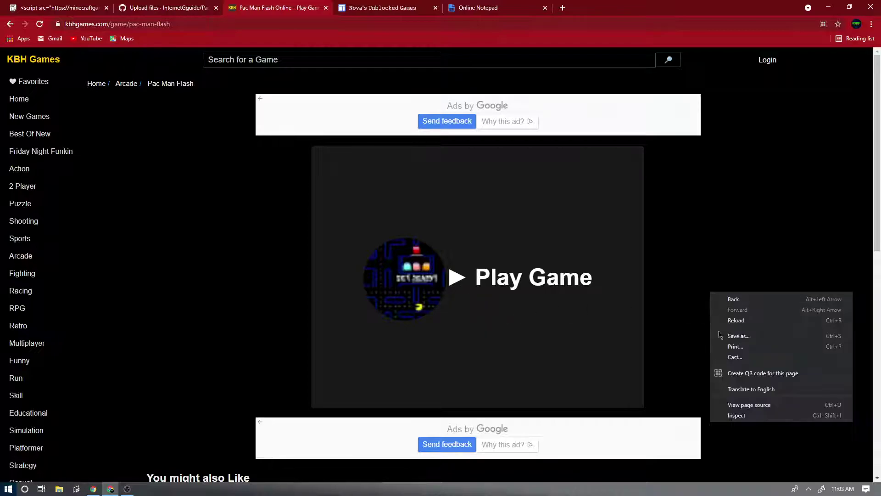
pyautogui.rightClick(595, 310)
pyautogui.click(655, 280)
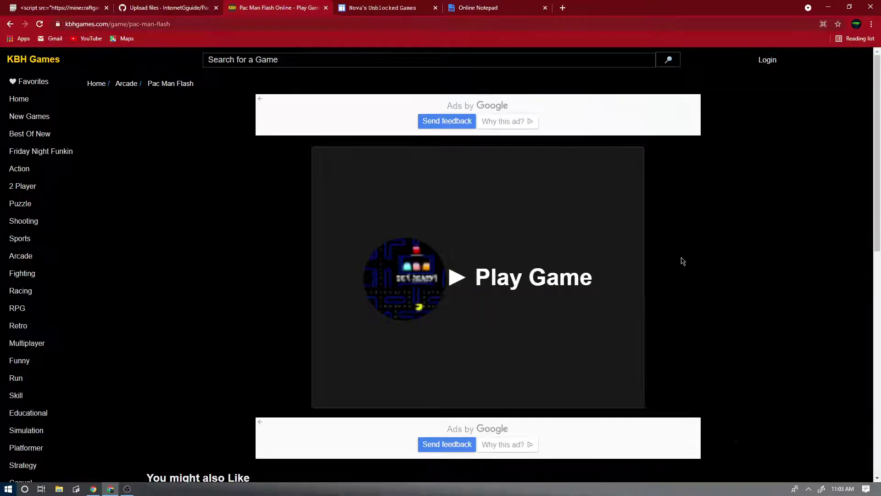
pyautogui.rightClick(676, 220)
pyautogui.click(727, 343)
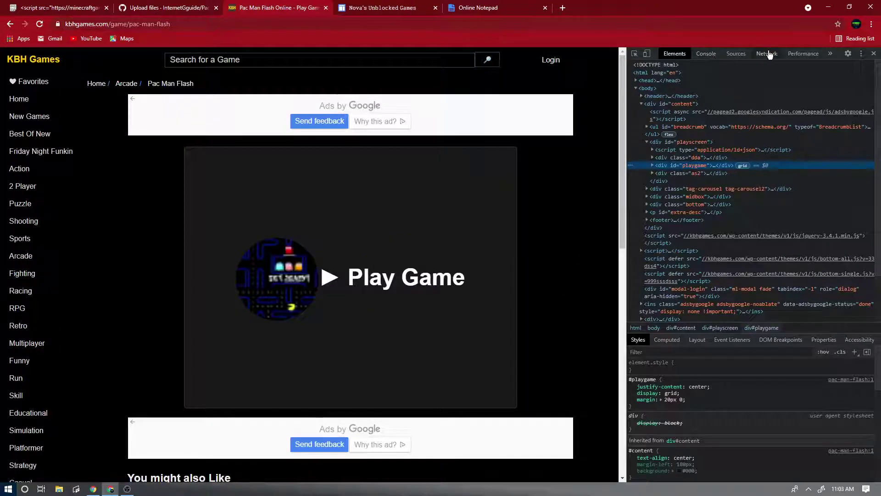
# Step: Filter the Network panel by 'swf' across all types, start Play Game, and reload
pyautogui.click(766, 54)
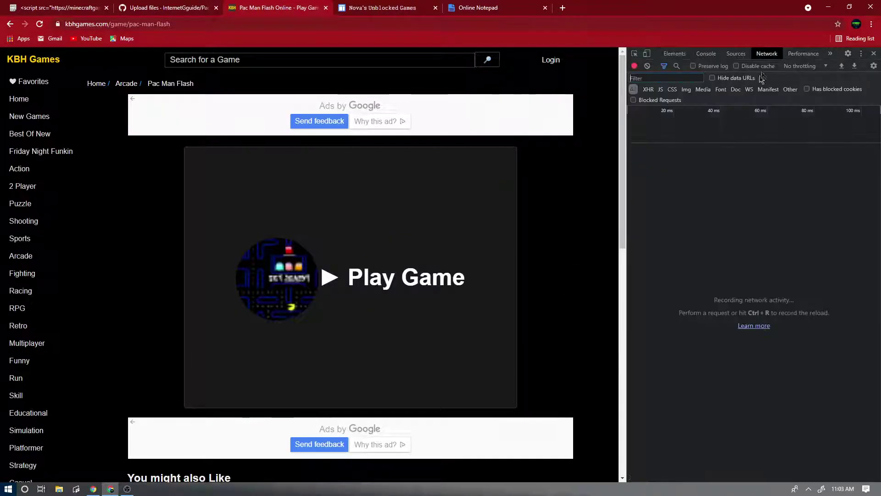
pyautogui.click(634, 89)
pyautogui.click(643, 78)
pyautogui.write('swdf')
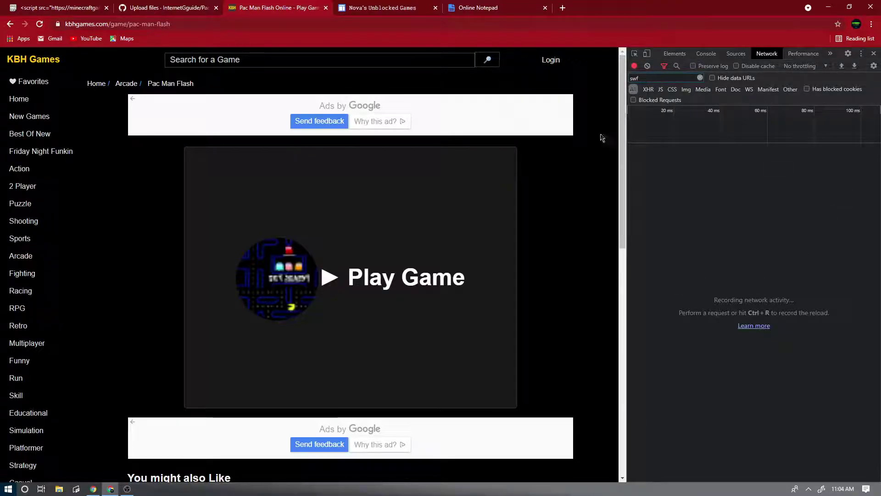
pyautogui.click(387, 291)
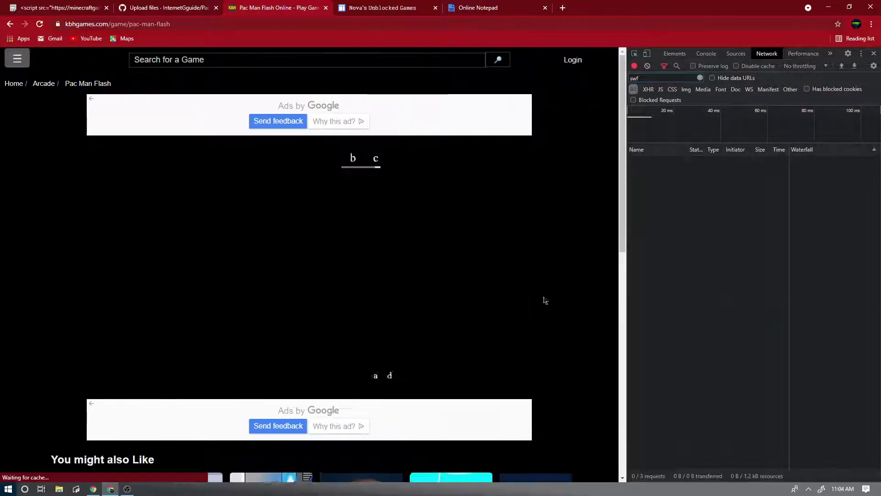
pyautogui.press('F5')
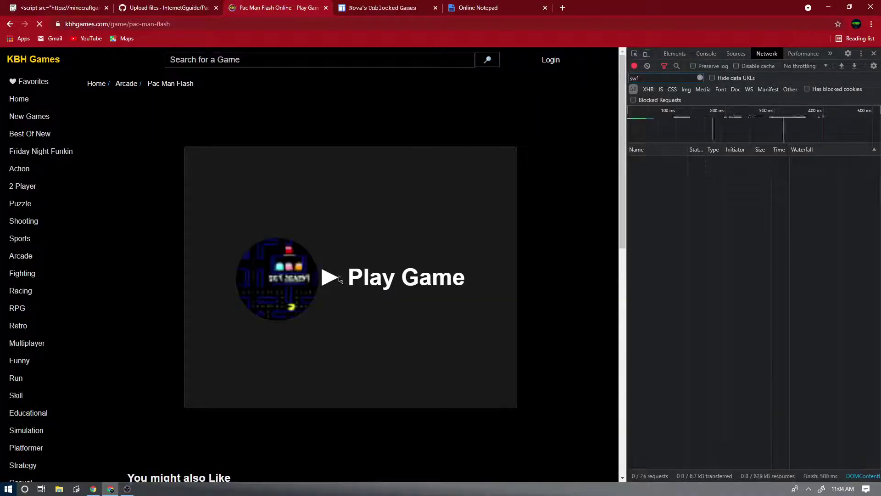
# Step: Open the pacman.swf request to download it, close DevTools, and keep the 58.9 KB file
pyautogui.click(443, 255)
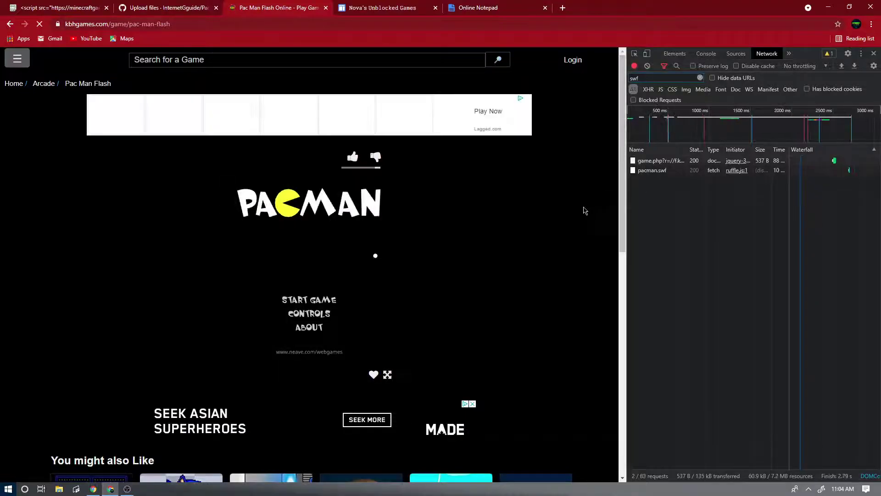
pyautogui.click(663, 171)
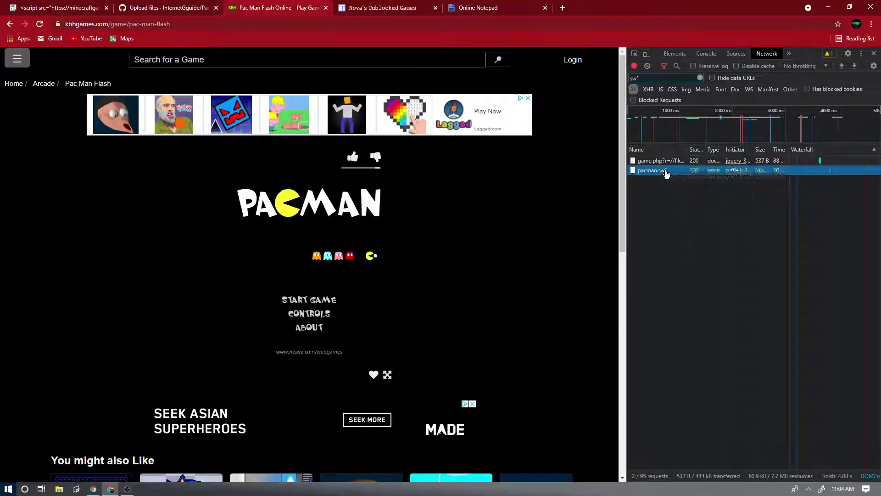
pyautogui.doubleClick(678, 175)
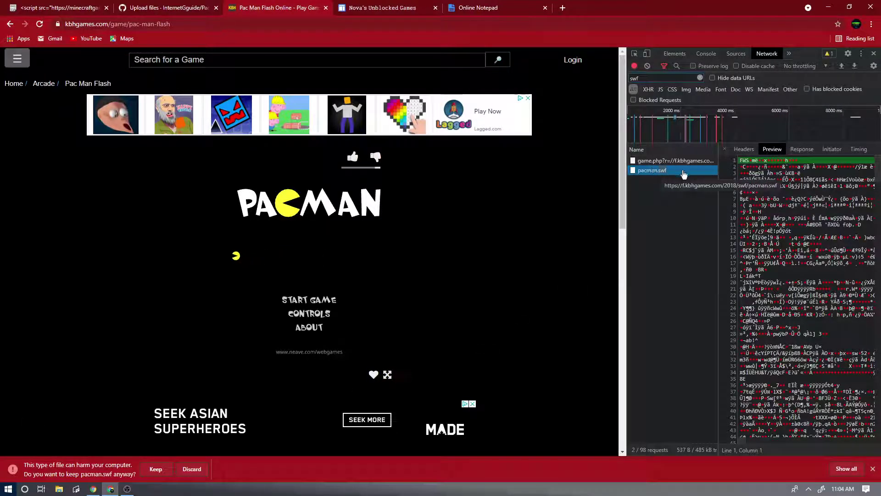
pyautogui.click(874, 53)
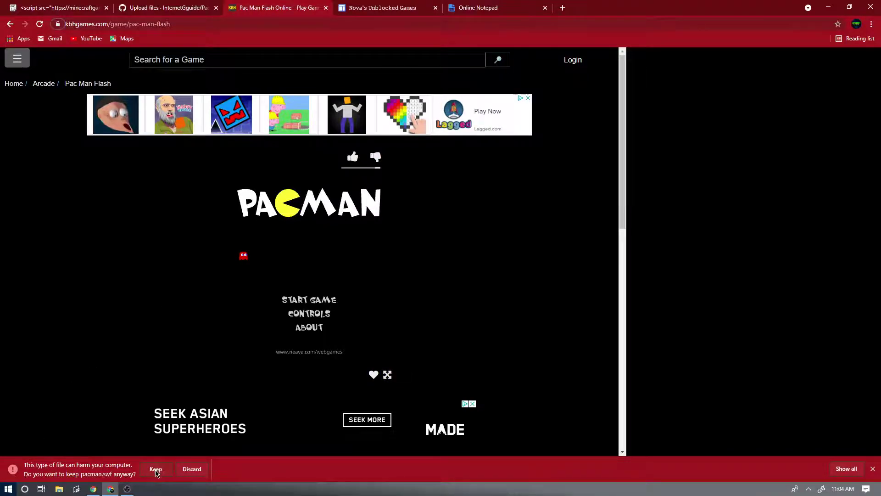
pyautogui.click(156, 469)
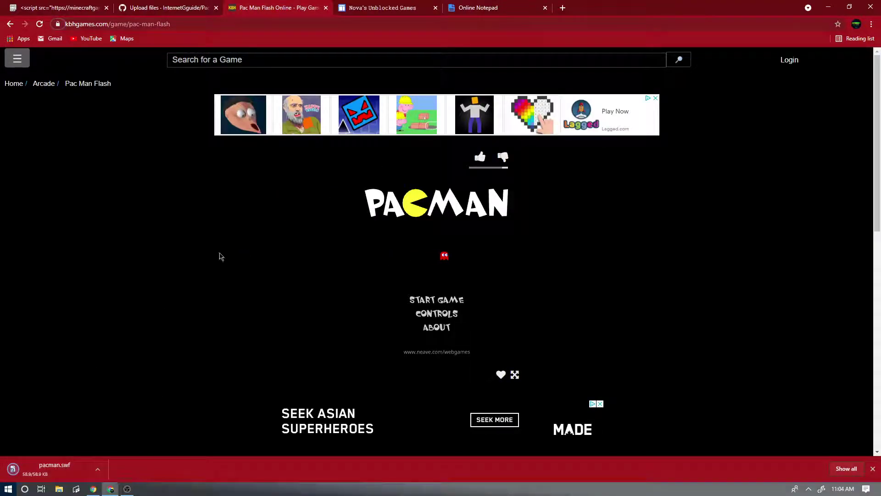
# Step: Drag pacman.swf from the download bar onto GitHub's upload area and commit it
pyautogui.hotkey('ctrl', 'shift', 'Tab')
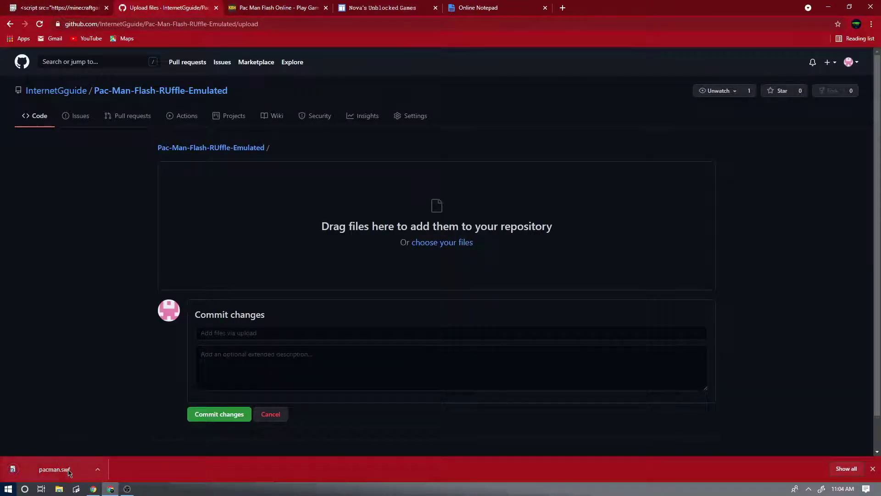
pyautogui.moveTo(69, 473); pyautogui.dragTo(467, 273)
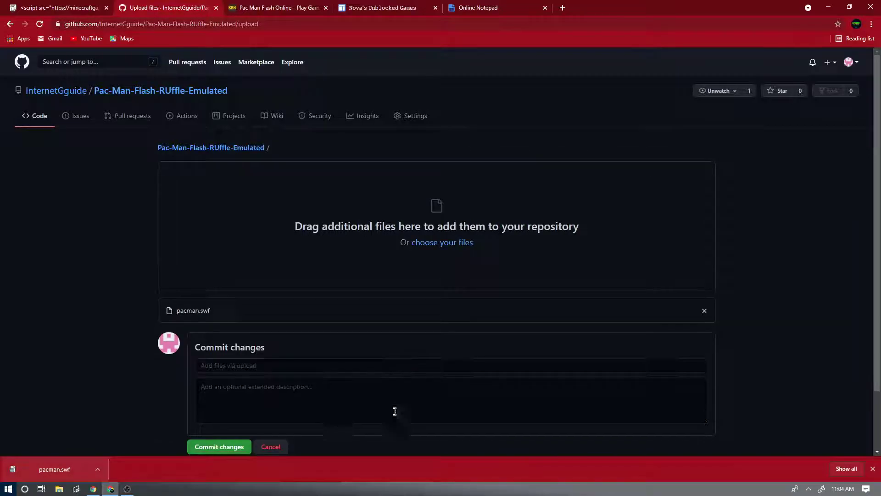
pyautogui.click(211, 448)
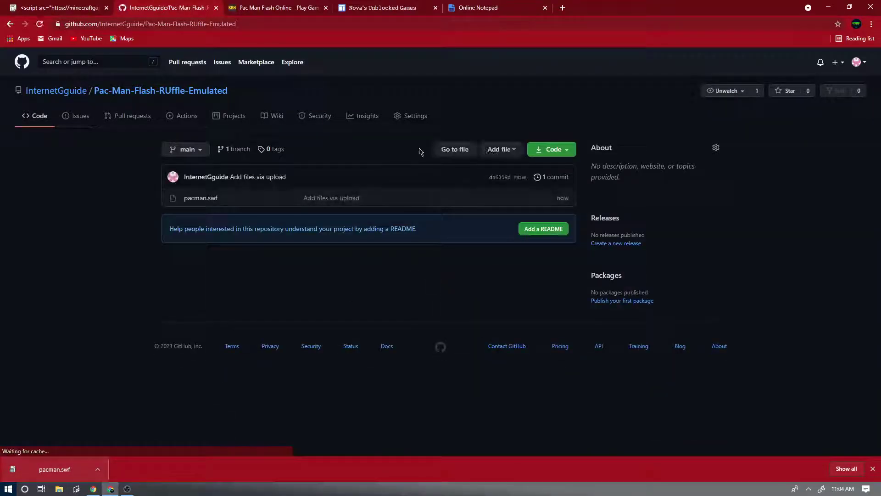
# Step: Set GitHub Pages to publish from the main branch and save
pyautogui.click(422, 118)
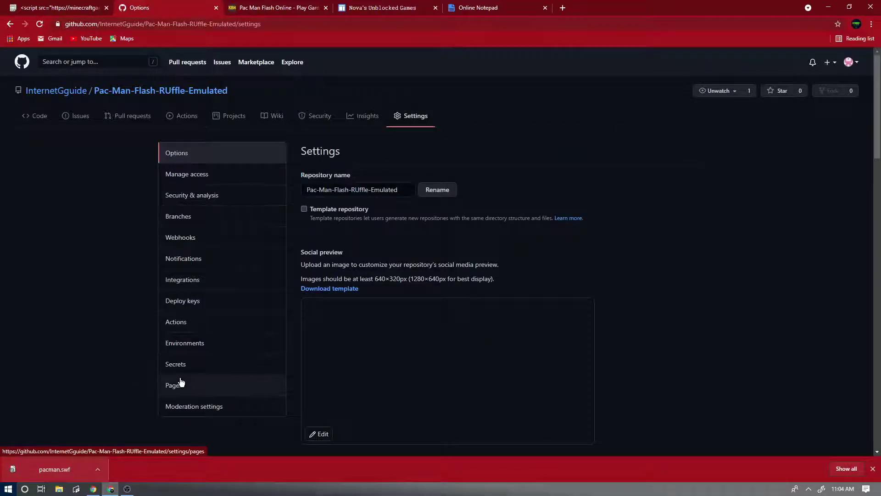
pyautogui.click(327, 237)
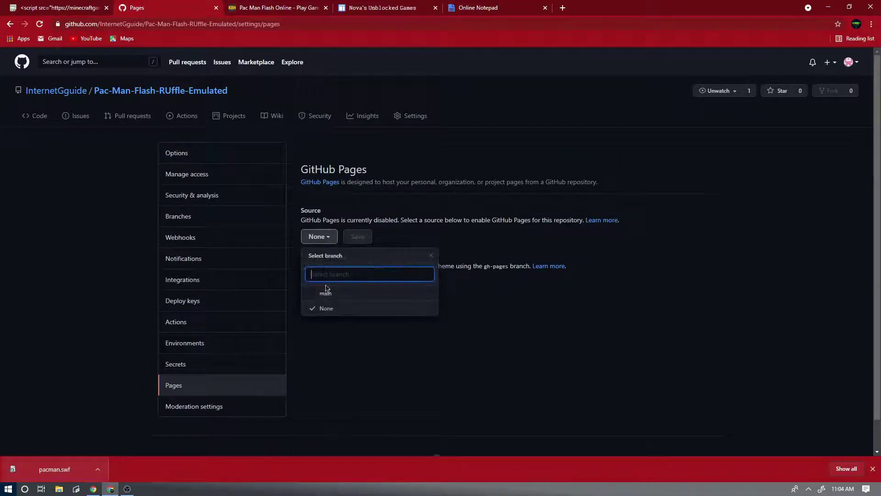
pyautogui.click(325, 291)
pyautogui.click(438, 238)
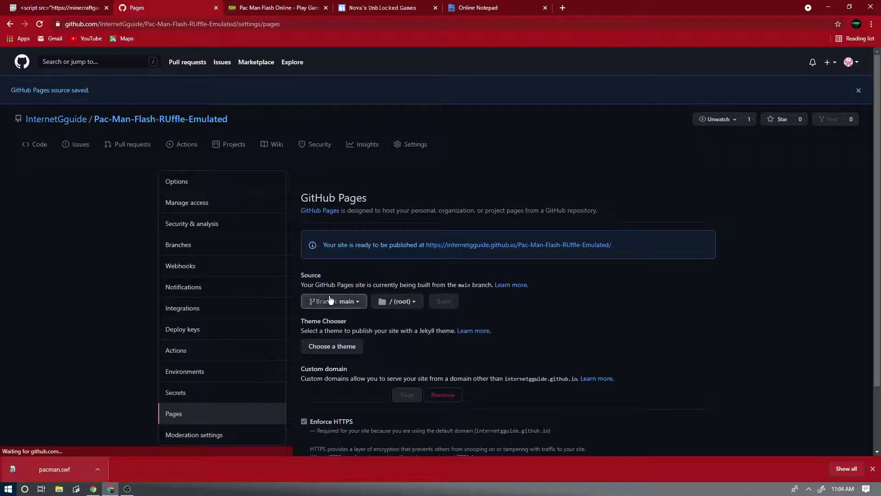
pyautogui.scroll(-2, 437, 264)
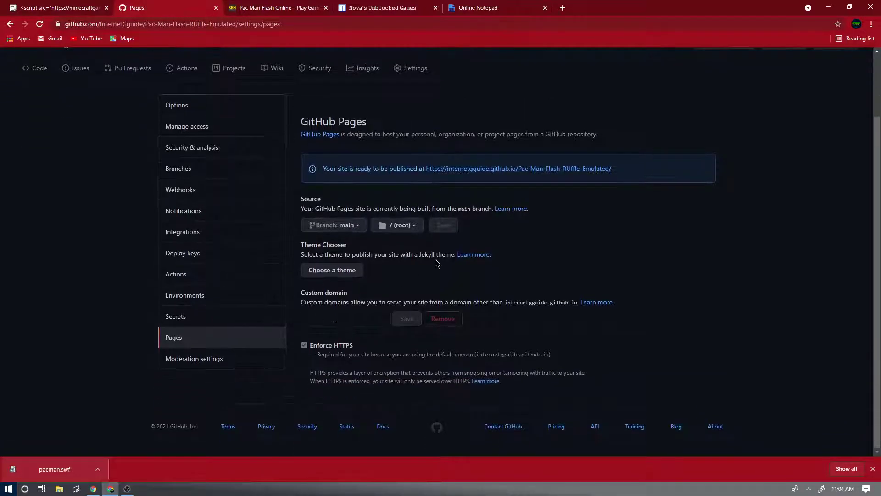
# Step: Open the published Pages site address in a new tab
pyautogui.middleClick(533, 176)
pyautogui.click(257, 7)
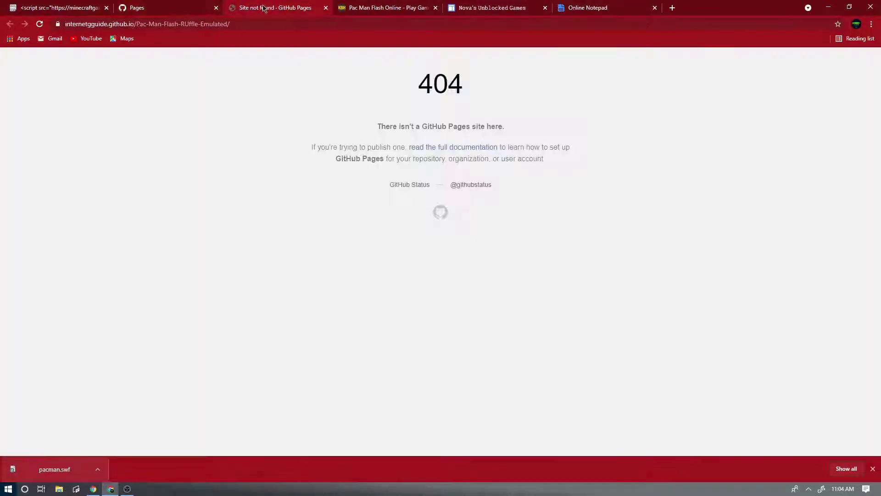
pyautogui.moveTo(388, 87); pyautogui.dragTo(336, 94)
pyautogui.click(306, 79)
pyautogui.click(160, 8)
pyautogui.scroll(2, 213, 125)
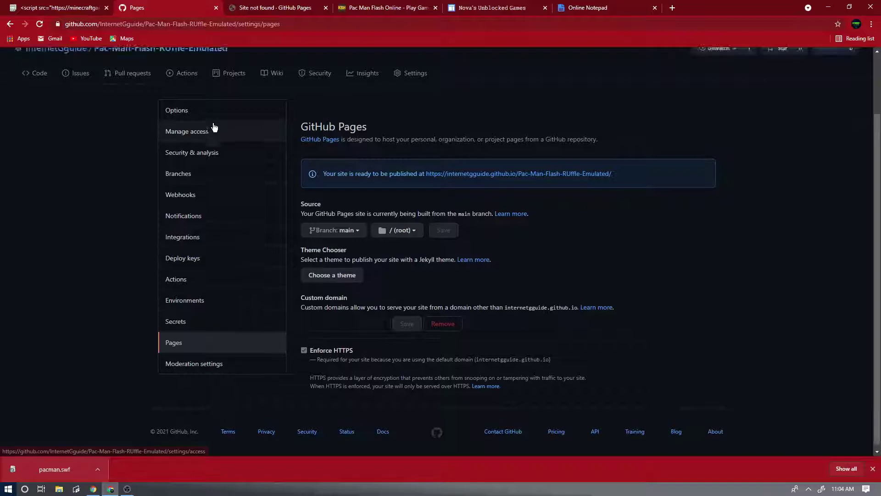
# Step: Copy the file name pacman.swf from its page in the repository
pyautogui.click(40, 148)
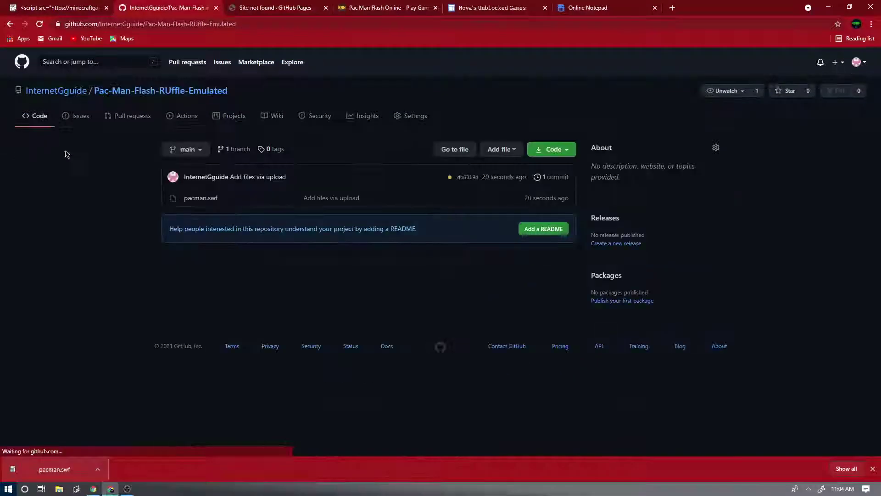
pyautogui.click(201, 199)
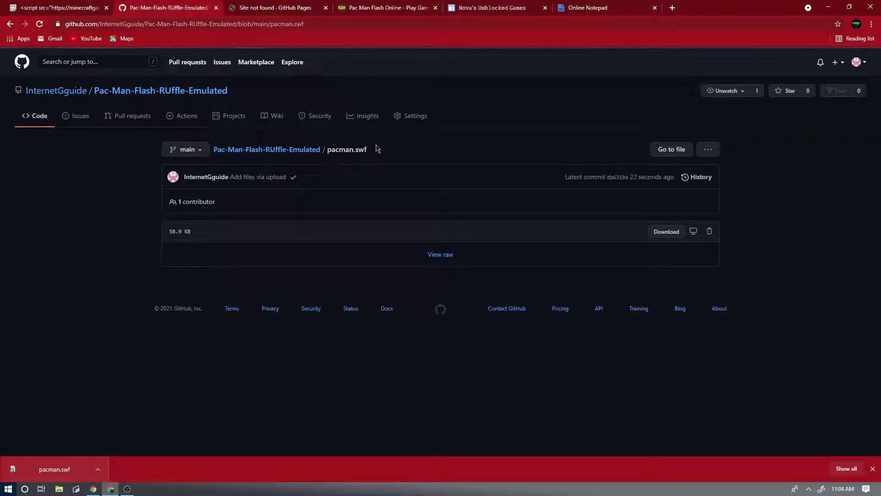
pyautogui.doubleClick(330, 152)
pyautogui.rightClick(342, 153)
pyautogui.click(354, 158)
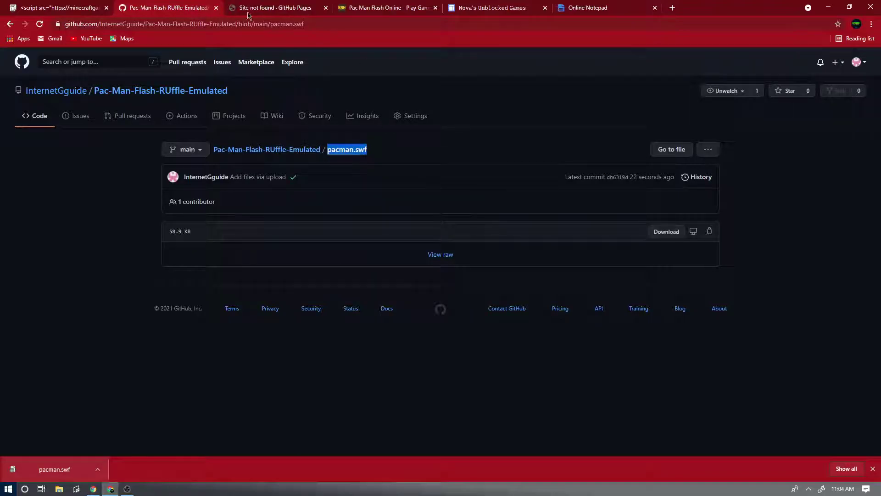
# Step: Append pacman.swf to the Pages site address in the 404 tab
pyautogui.click(288, 3)
pyautogui.click(254, 24)
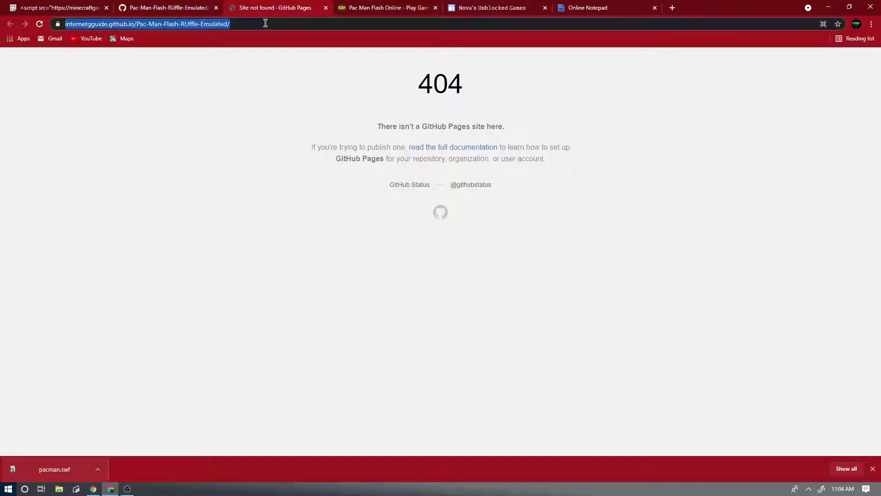
pyautogui.click(282, 23)
pyautogui.hotkey('ctrl', 'v')
pyautogui.hotkey('ctrl', 'a')
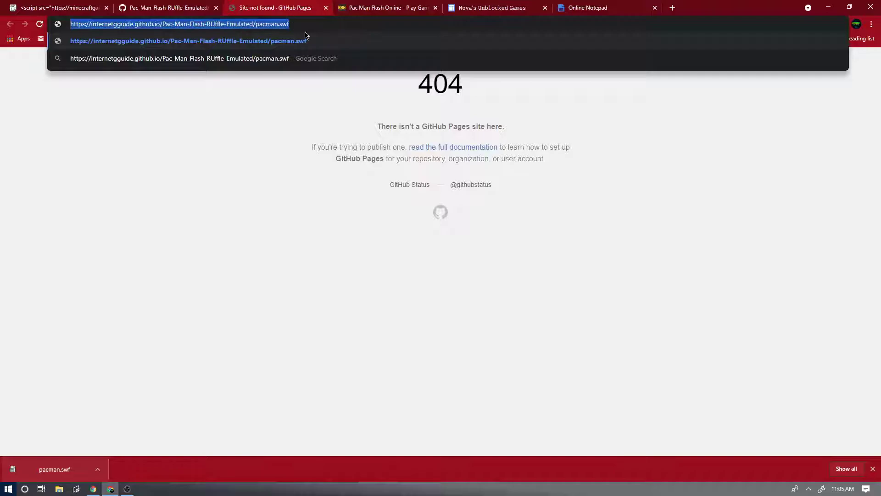
pyautogui.click(318, 28)
pyautogui.hotkey('ctrl', 'a')
# Step: Paste the pacman.swf Pages address below the embed code in the note, then return to Nova's site
pyautogui.moveTo(295, 20); pyautogui.dragTo(44, 28)
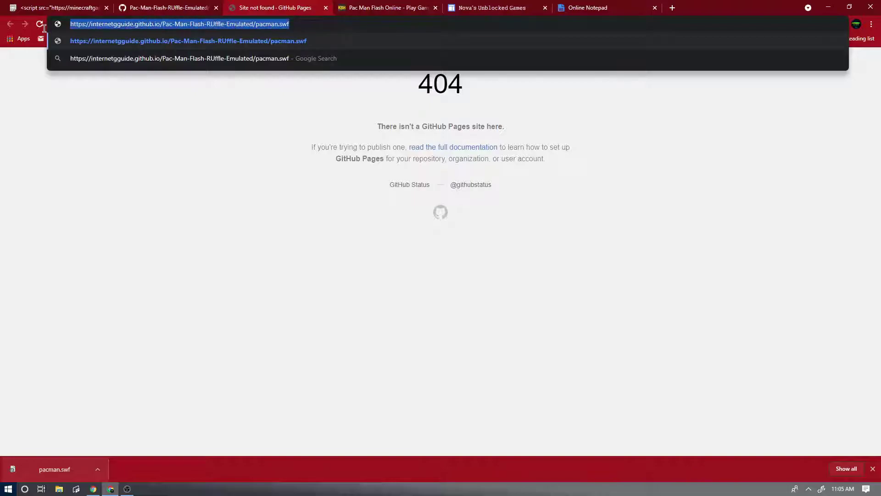
pyautogui.rightClick(123, 25)
pyautogui.click(156, 68)
pyautogui.click(592, 8)
pyautogui.click(437, 195)
pyautogui.hotkey('ctrl', 'v')
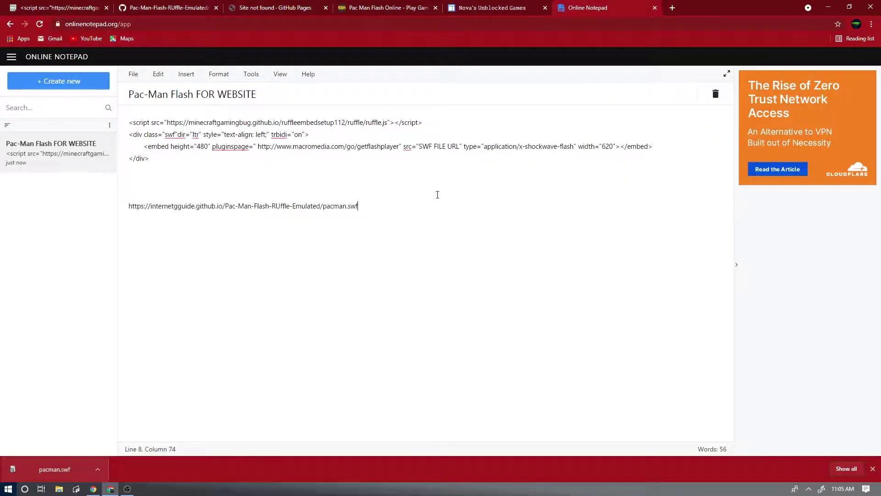
pyautogui.click(504, 6)
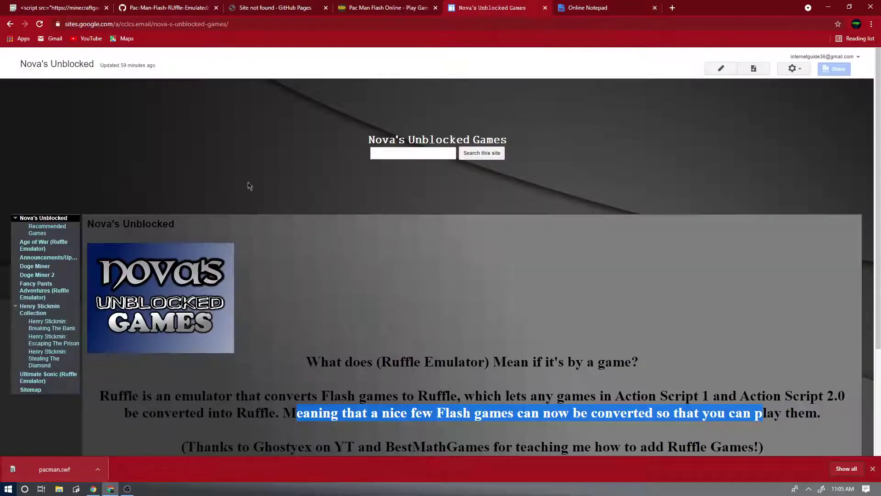
# Step: Create a top-level Web Page named 'Pac-Man Flash (Ruffle Emulated)'
pyautogui.click(753, 68)
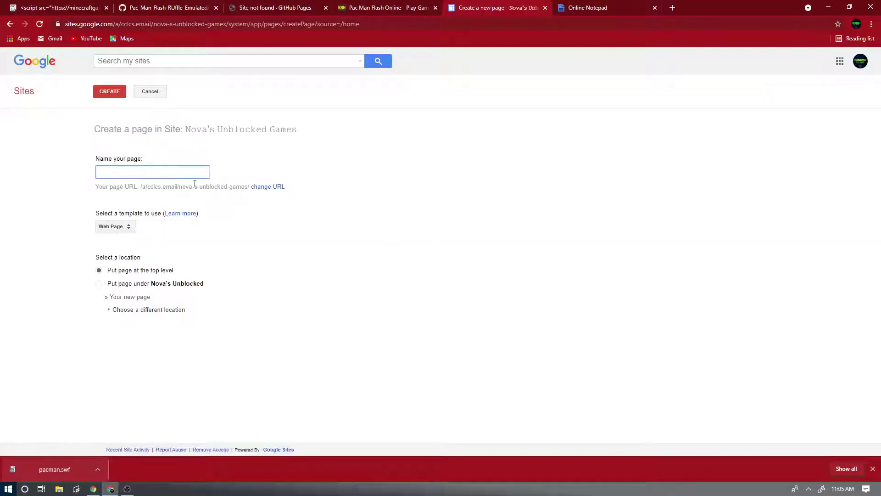
pyautogui.write('Pac-Man')
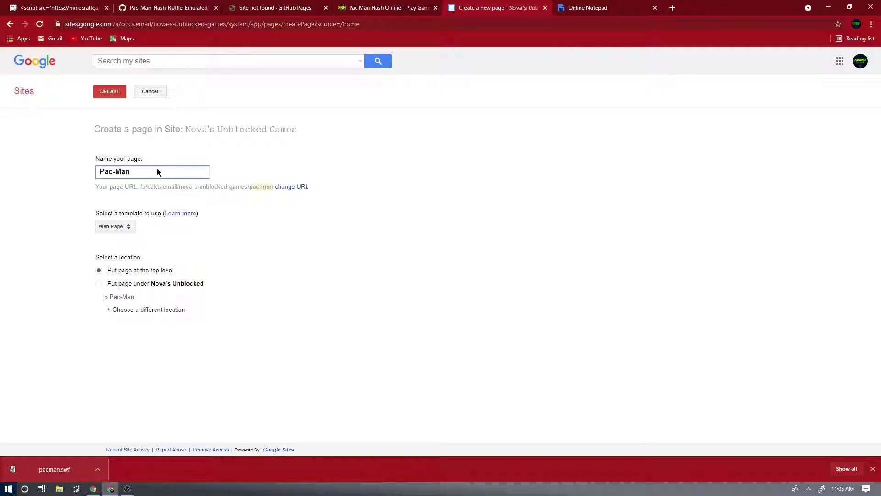
pyautogui.write(' (Ruffle Emulated')
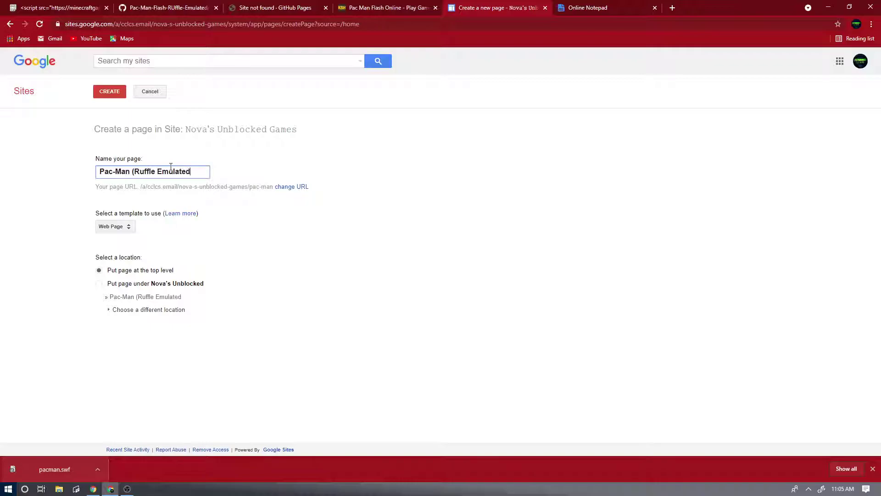
pyautogui.click(128, 171)
pyautogui.write('Flash')
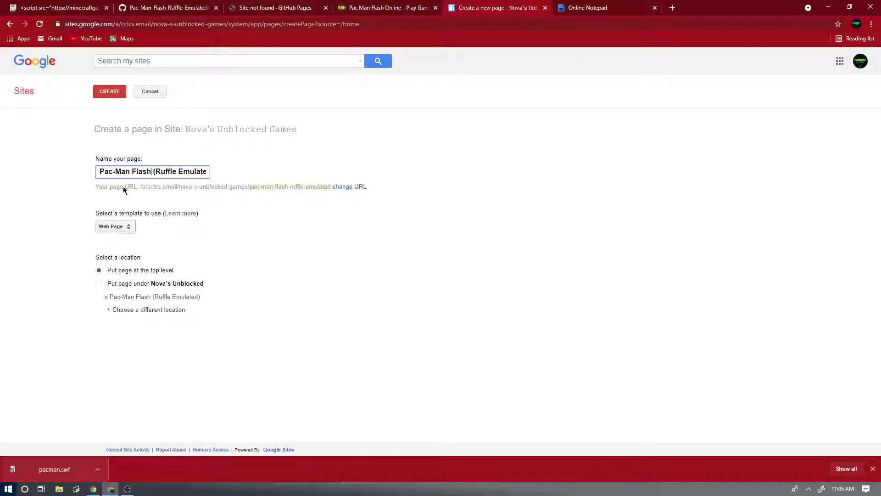
pyautogui.click(113, 93)
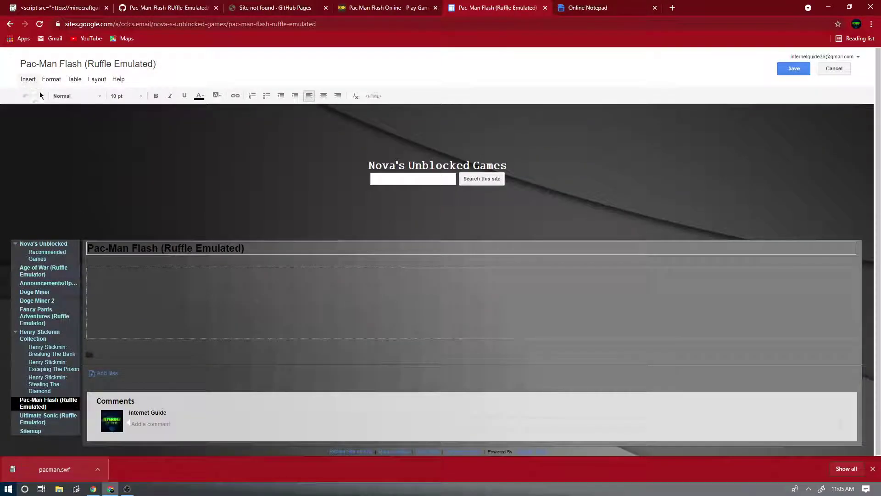
# Step: Insert an HTML box and paste the four-line Ruffle embed code copied from Online Notepad
pyautogui.click(28, 79)
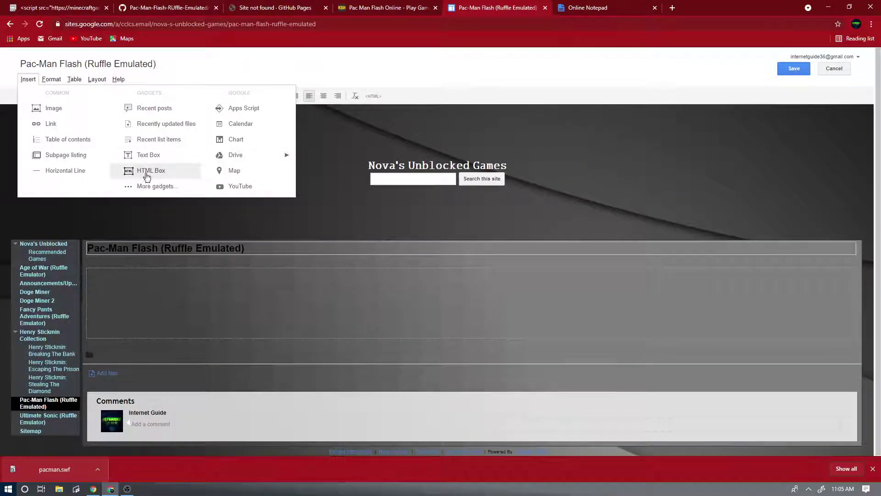
pyautogui.click(149, 173)
pyautogui.click(611, 8)
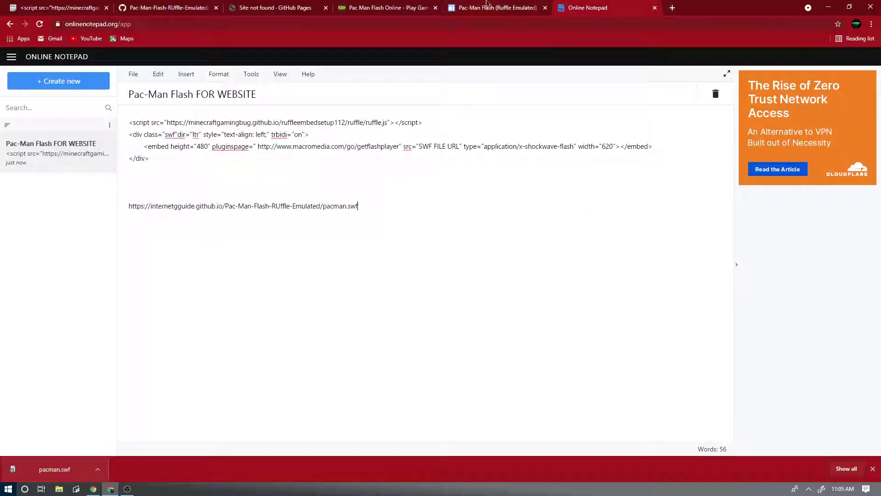
pyautogui.moveTo(210, 166); pyautogui.dragTo(129, 121)
pyautogui.hotkey('ctrl', 'c')
pyautogui.click(498, 8)
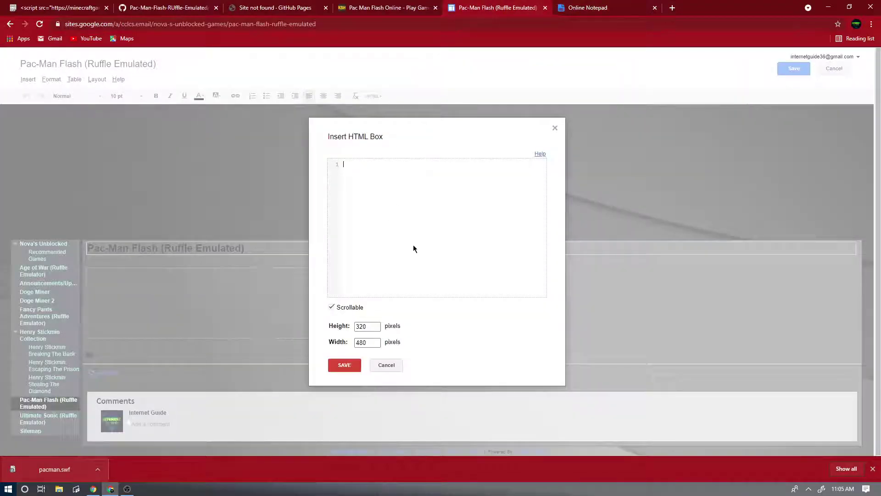
pyautogui.hotkey('ctrl', 'v')
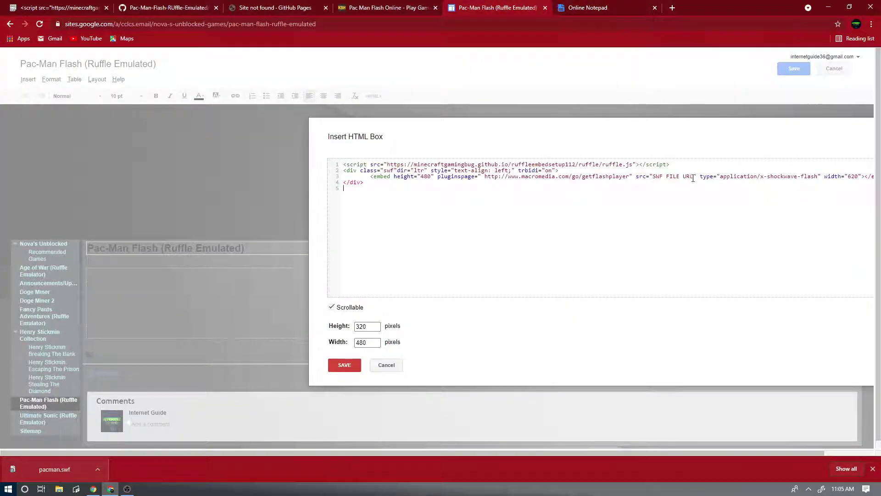
# Step: Replace the SWF FILE URL placeholder with the pacman.swf link from the notepad
pyautogui.moveTo(694, 178); pyautogui.dragTo(657, 179)
pyautogui.press('BackSpace')
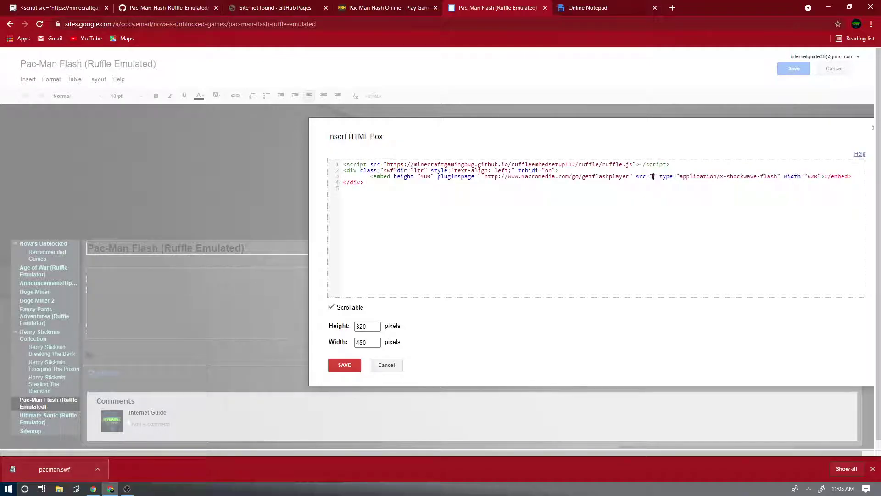
pyautogui.hotkey('ctrl', 'z')
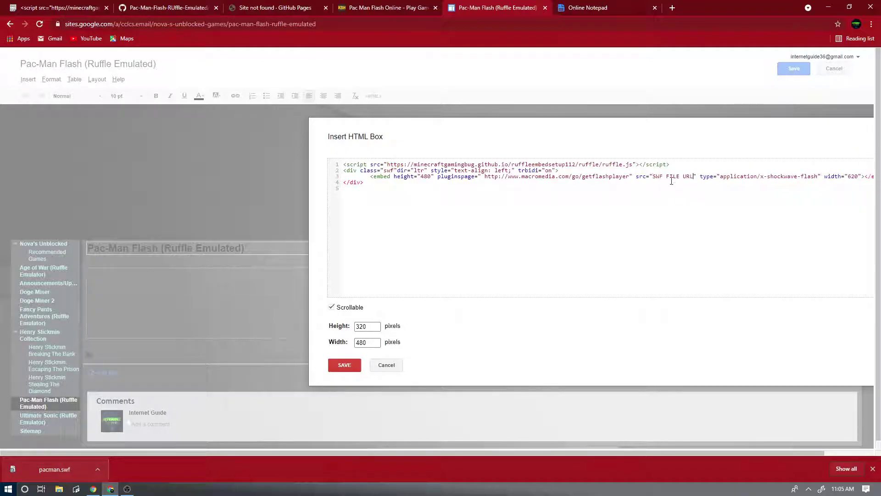
pyautogui.click(697, 179)
pyautogui.moveTo(692, 179); pyautogui.dragTo(655, 178)
pyautogui.click(609, 7)
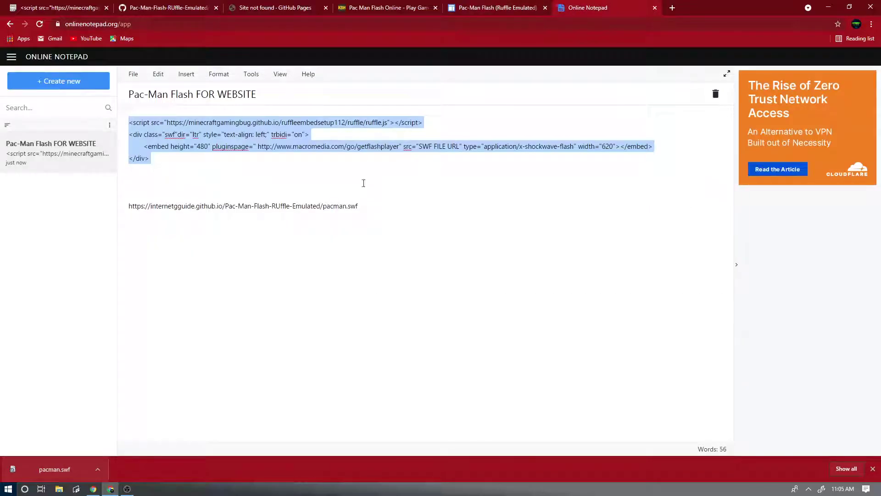
pyautogui.moveTo(359, 206); pyautogui.dragTo(396, 201)
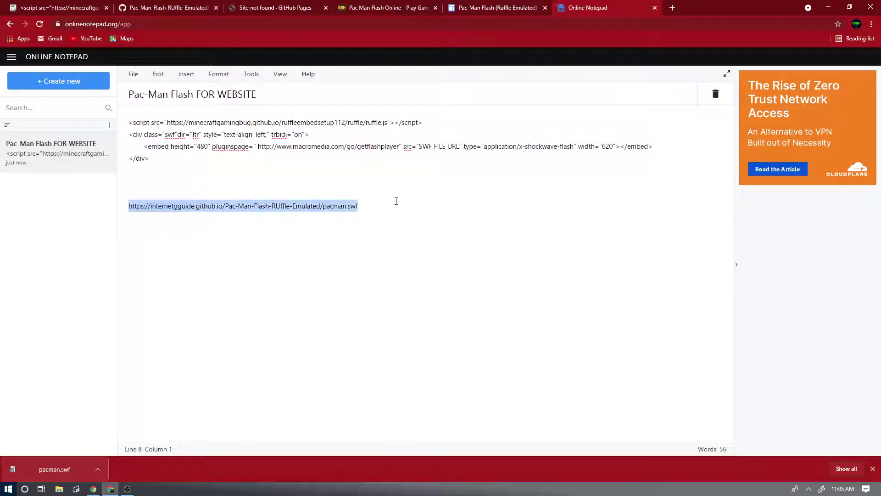
pyautogui.click(532, 6)
pyautogui.hotkey('ctrl', 'v')
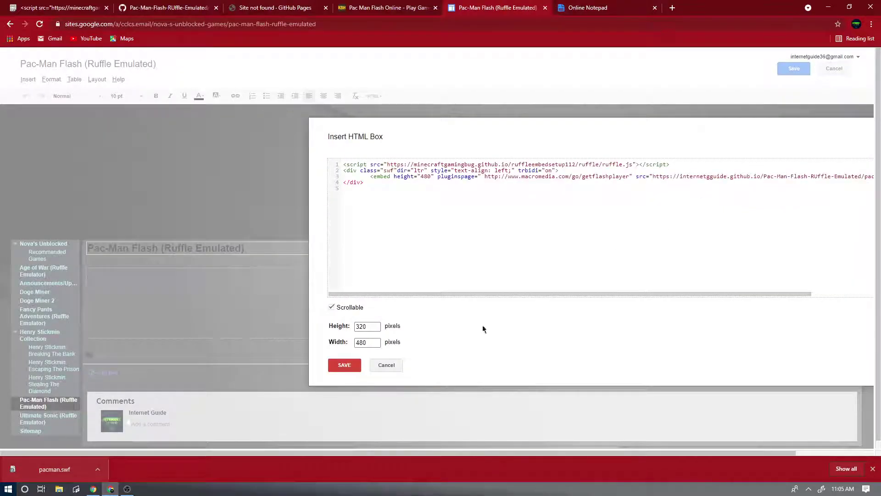
# Step: Size the HTML box to 480 high by 620 wide
pyautogui.doubleClick(426, 177)
pyautogui.click(364, 326)
pyautogui.doubleClick(377, 341)
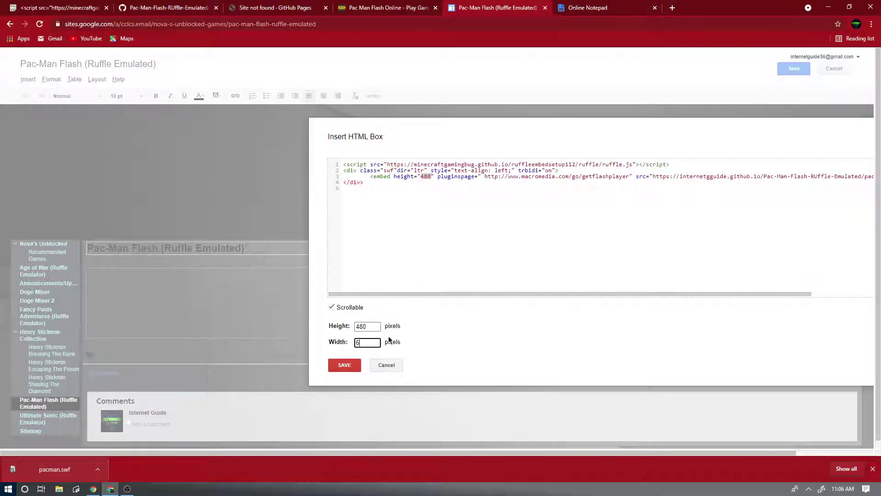
pyautogui.write('66')
pyautogui.press('BackSpace')
pyautogui.write('20')
pyautogui.moveTo(493, 294); pyautogui.dragTo(632, 295)
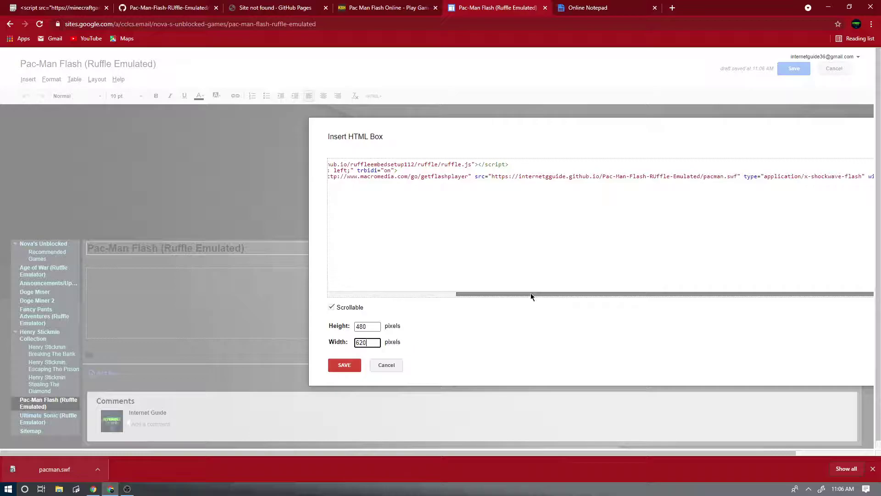
pyautogui.moveTo(530, 293); pyautogui.dragTo(404, 295)
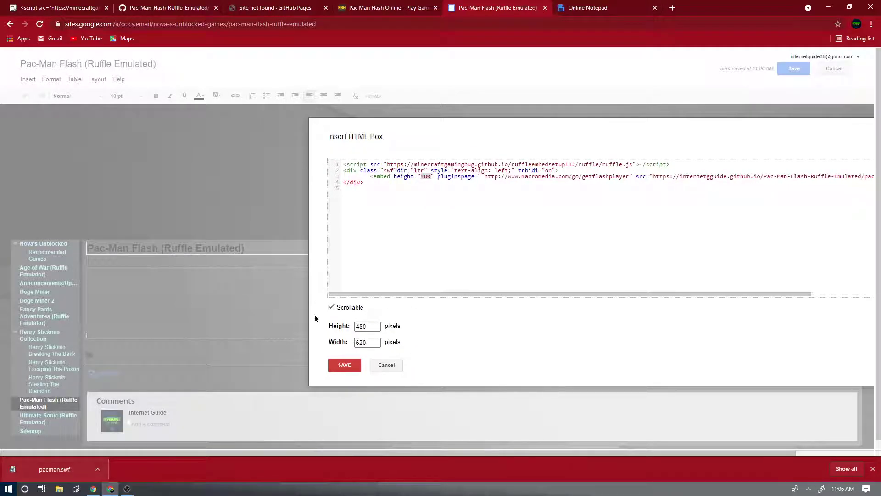
# Step: Insert the Pac-Man HTML box into the page and centre it under the title
pyautogui.click(346, 365)
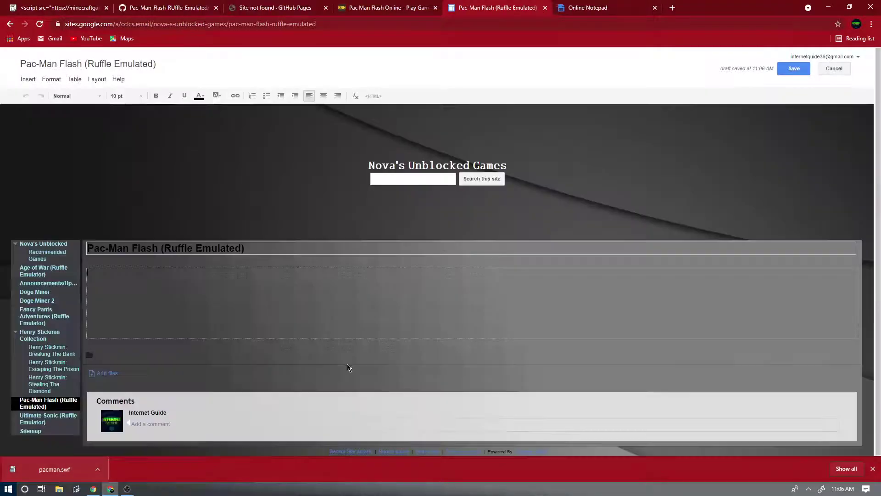
pyautogui.click(132, 258)
pyautogui.scroll(-3, 339, 275)
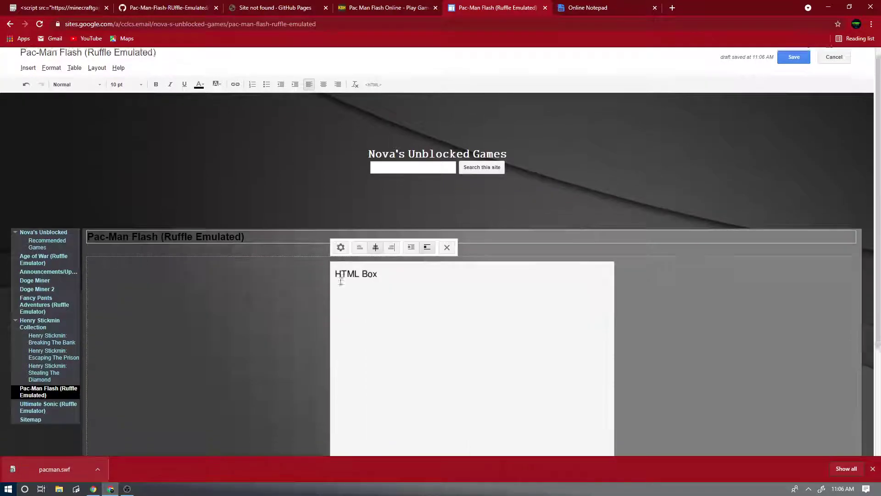
pyautogui.click(351, 181)
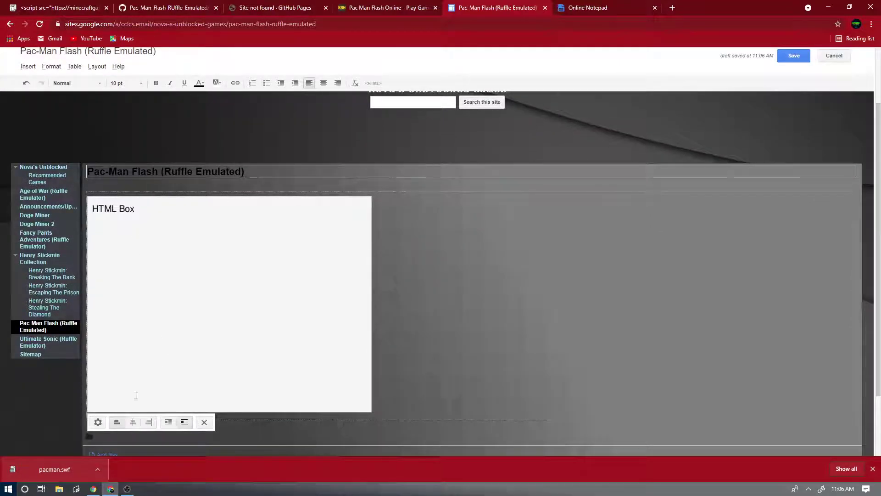
pyautogui.click(133, 422)
pyautogui.click(392, 422)
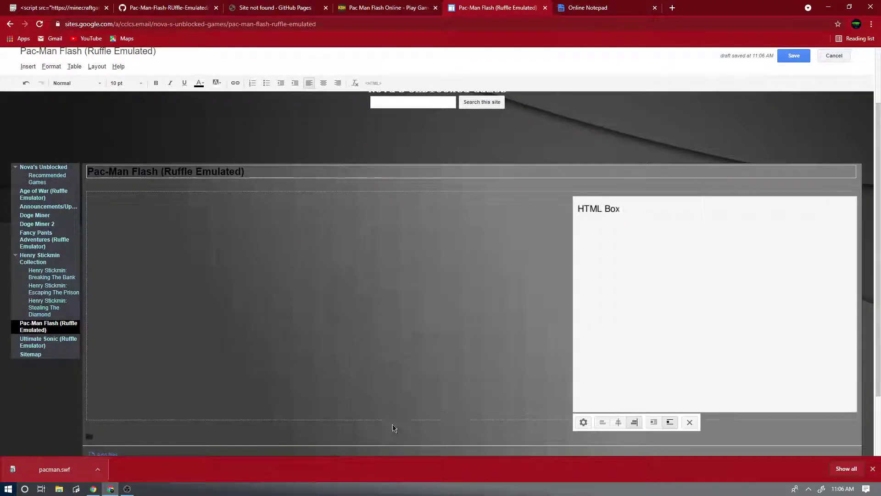
pyautogui.click(618, 422)
# Step: Save the Pac-Man Flash (Ruffle Emulated) page
pyautogui.scroll(2, 525, 226)
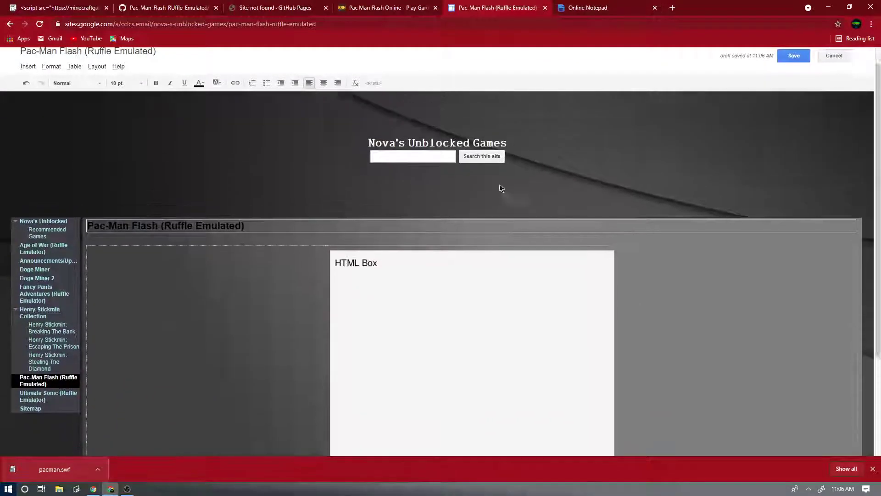
pyautogui.scroll(1, 501, 188)
pyautogui.click(793, 68)
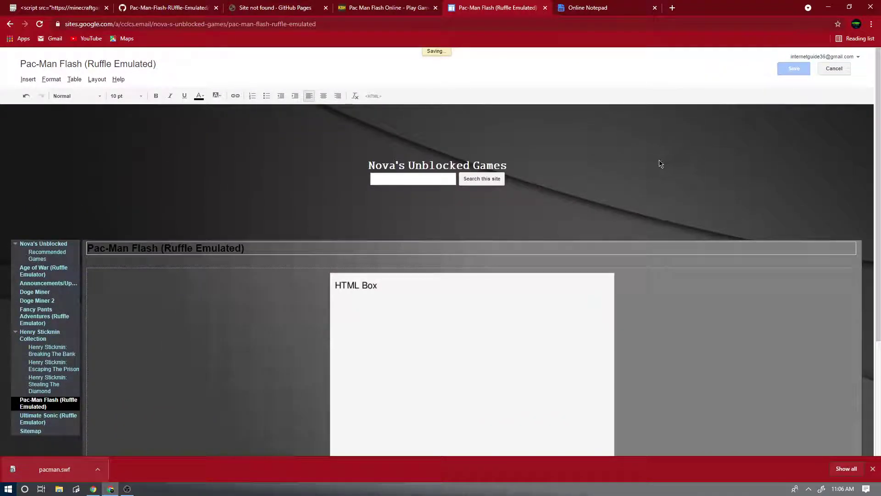
pyautogui.scroll(-2, 603, 200)
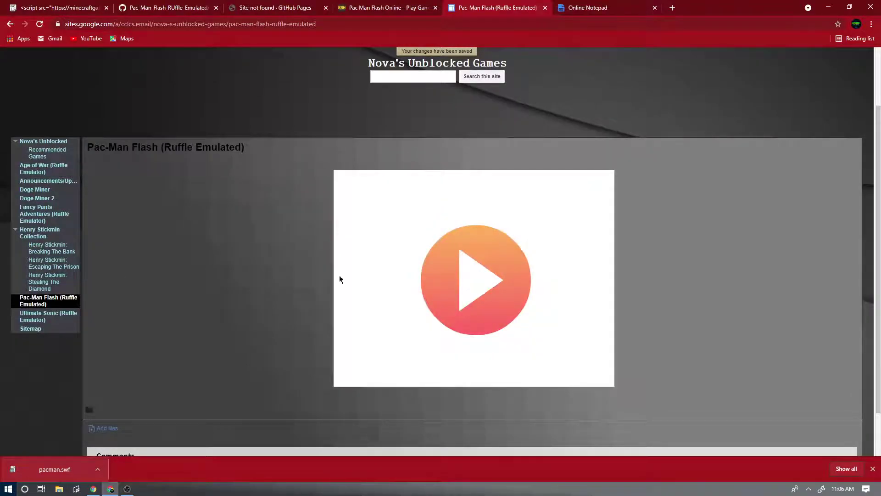
# Step: Start a Pac-Man game in Ruffle, then go to the Henry Stickmin Collection page
pyautogui.click(438, 306)
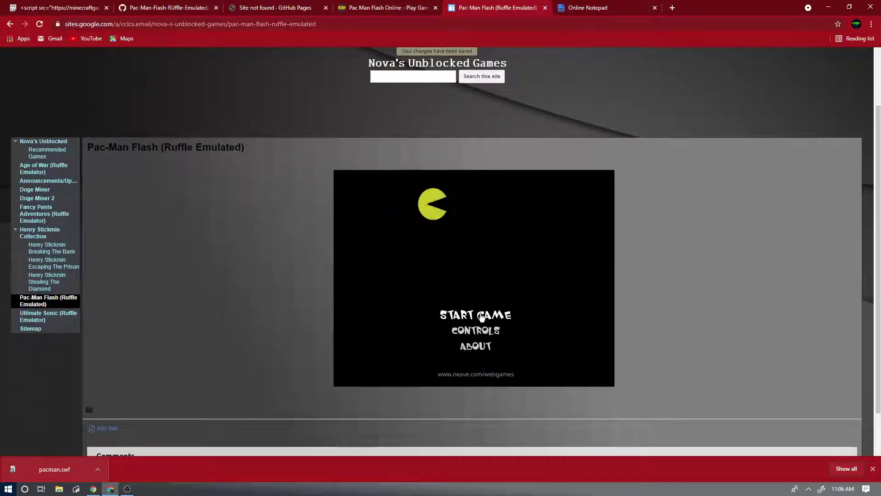
pyautogui.click(447, 314)
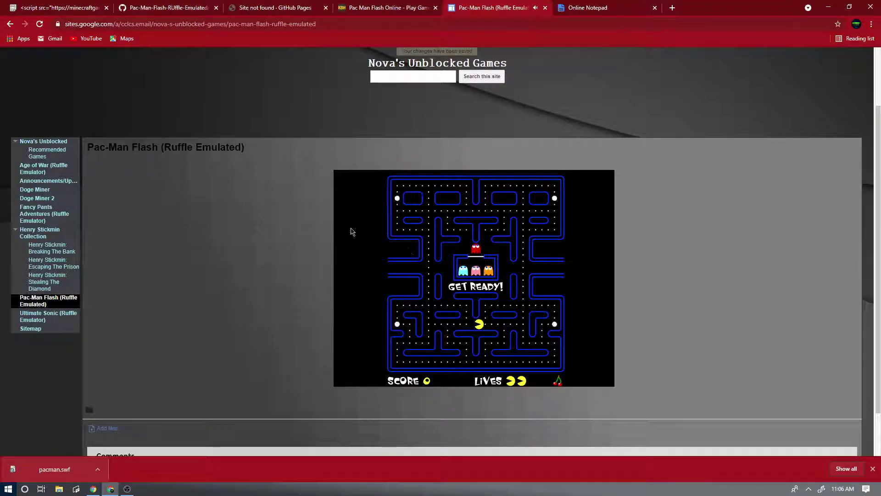
pyautogui.click(40, 232)
pyautogui.scroll(-5, 331, 314)
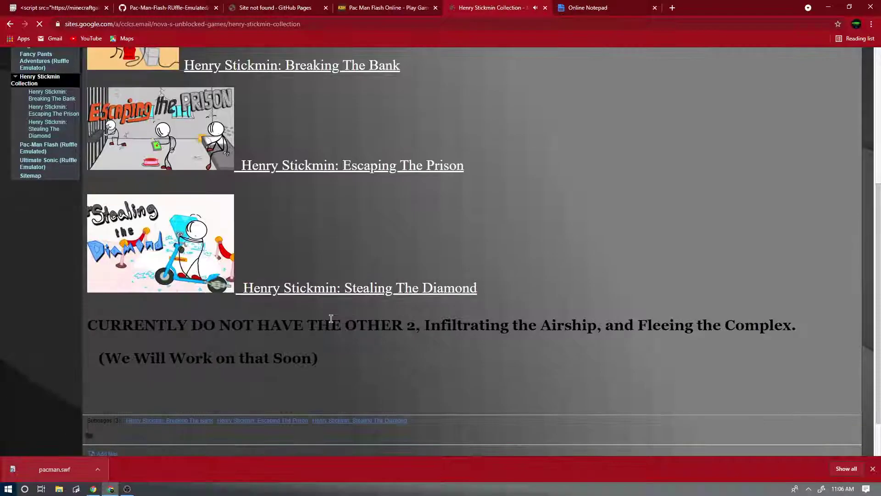
pyautogui.scroll(3, 326, 321)
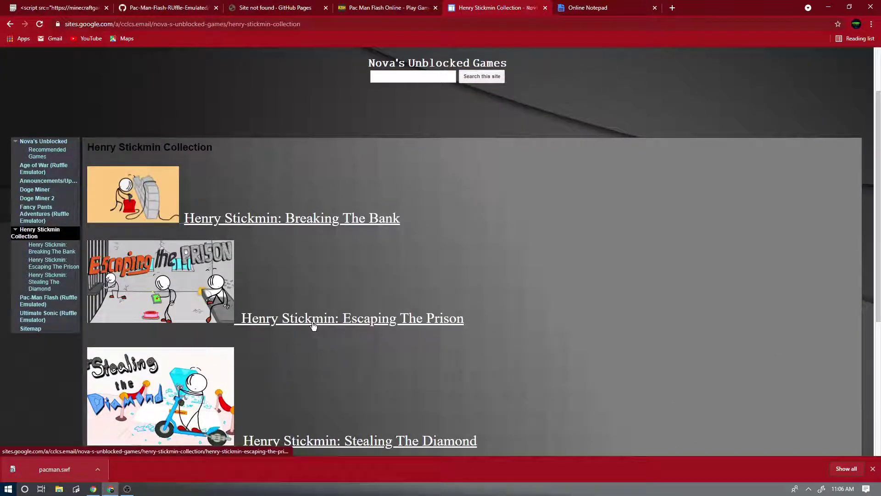